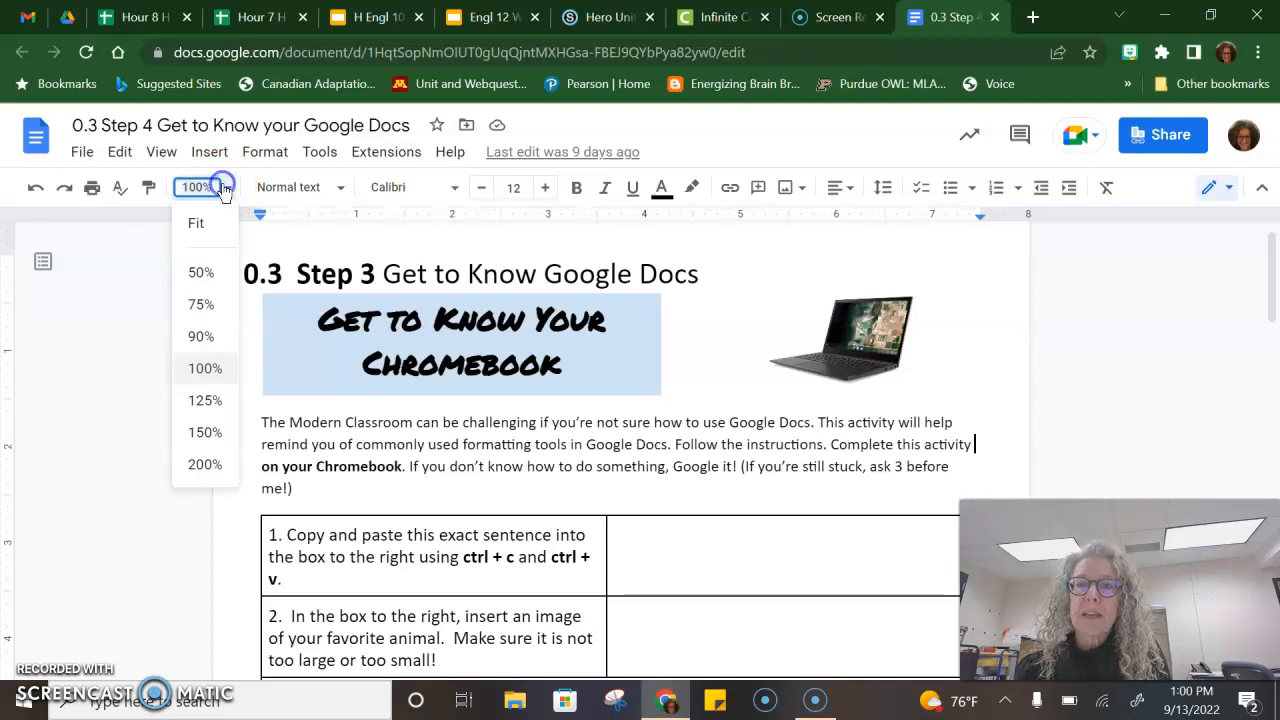
Set the document zoom to 125% and review the introduction and the first formatting tasks in the table.
{"action": "left_click", "coordinate": [211, 403]}
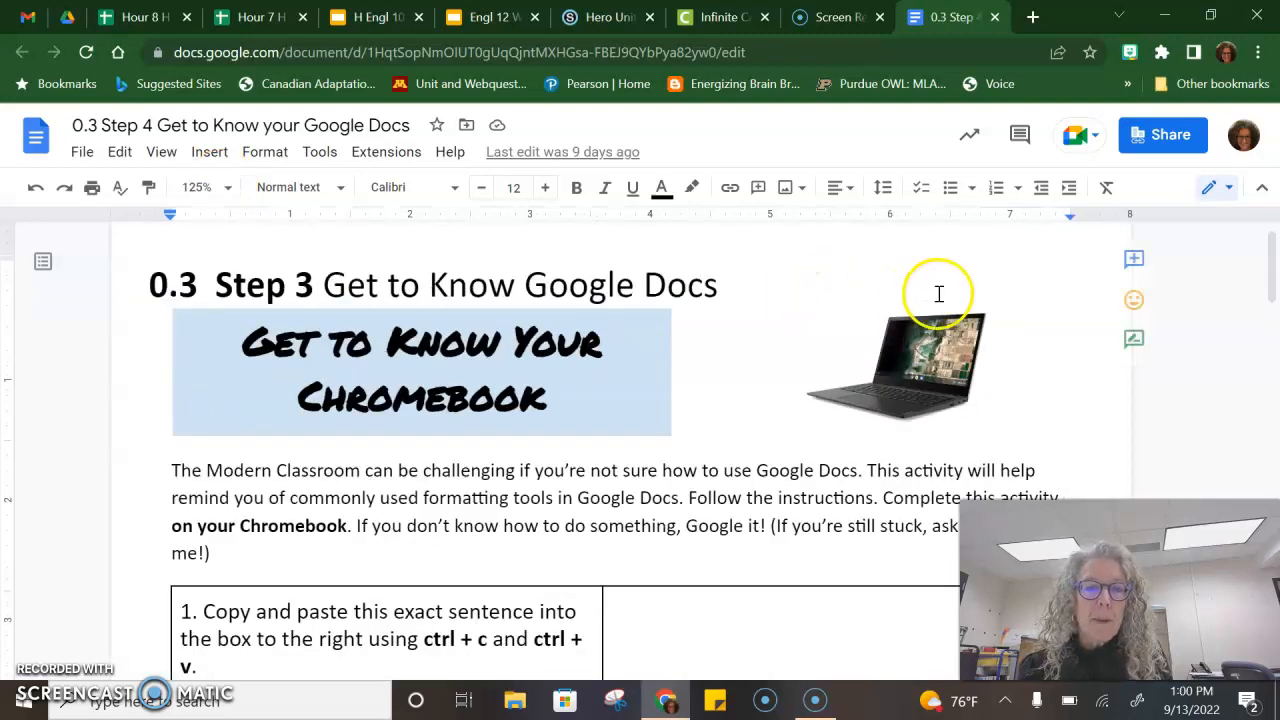
{"action": "scroll", "coordinate": [983, 312], "scroll_direction": "down", "scroll_amount": 2}
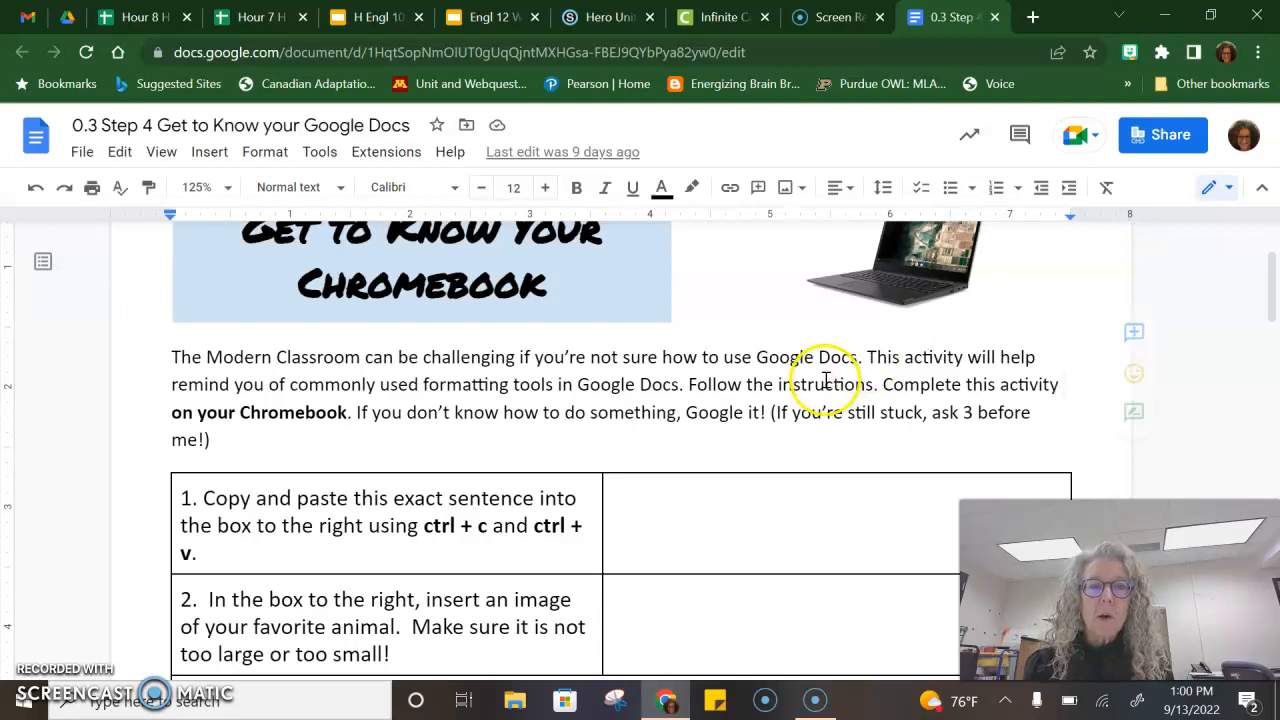
{"action": "scroll", "coordinate": [714, 534], "scroll_direction": "down", "scroll_amount": 1}
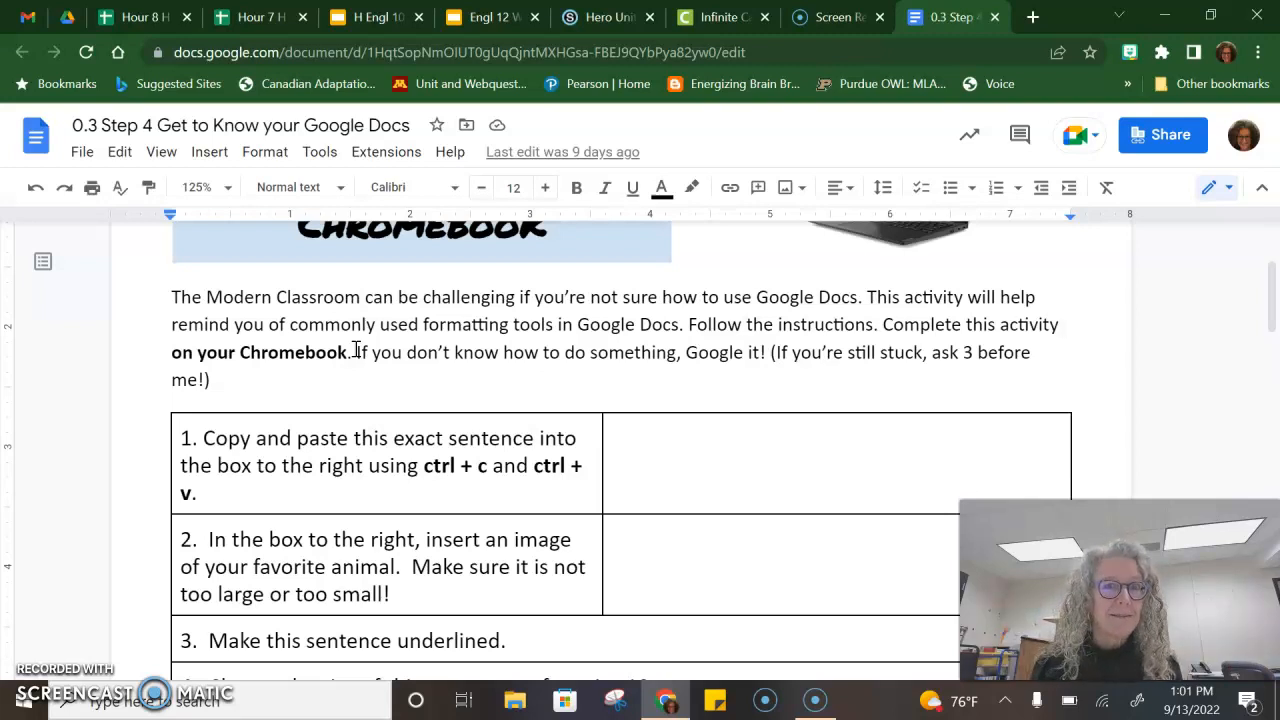
{"action": "scroll", "coordinate": [680, 400], "scroll_direction": "down", "scroll_amount": 1}
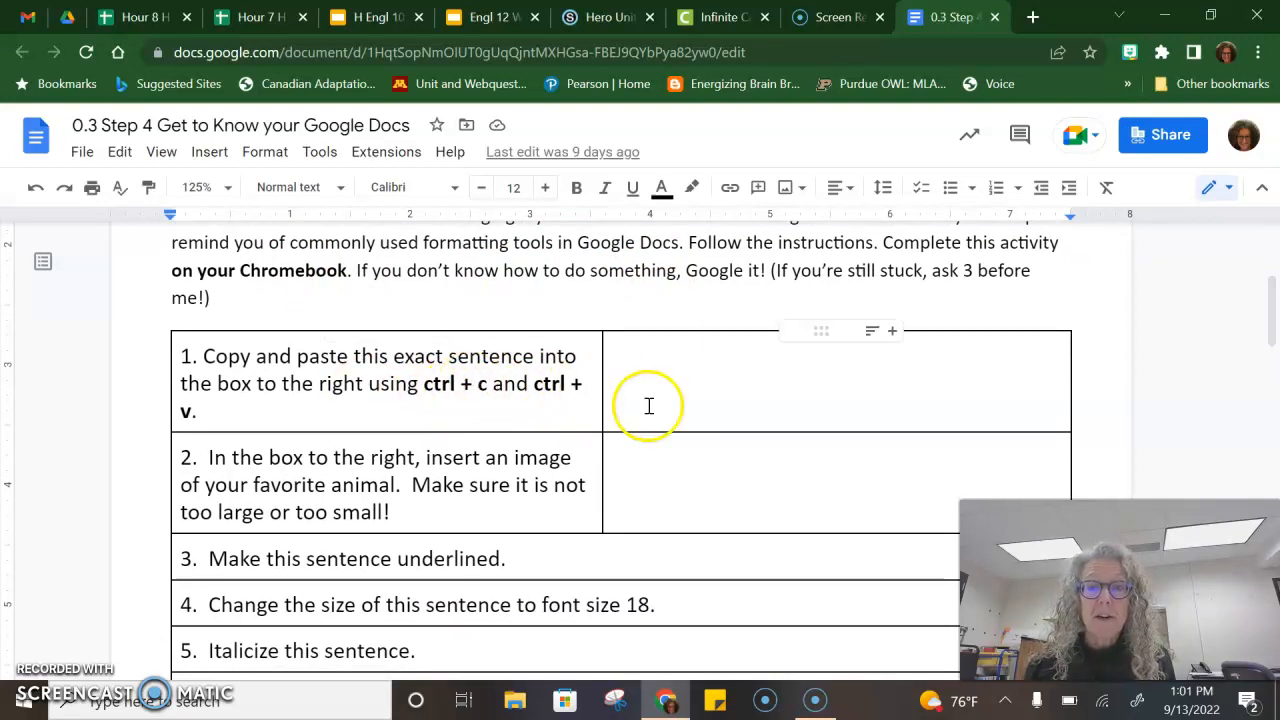
{"action": "scroll", "coordinate": [649, 406], "scroll_direction": "down", "scroll_amount": 1}
{"action": "scroll", "coordinate": [649, 406], "scroll_direction": "down", "scroll_amount": 2}
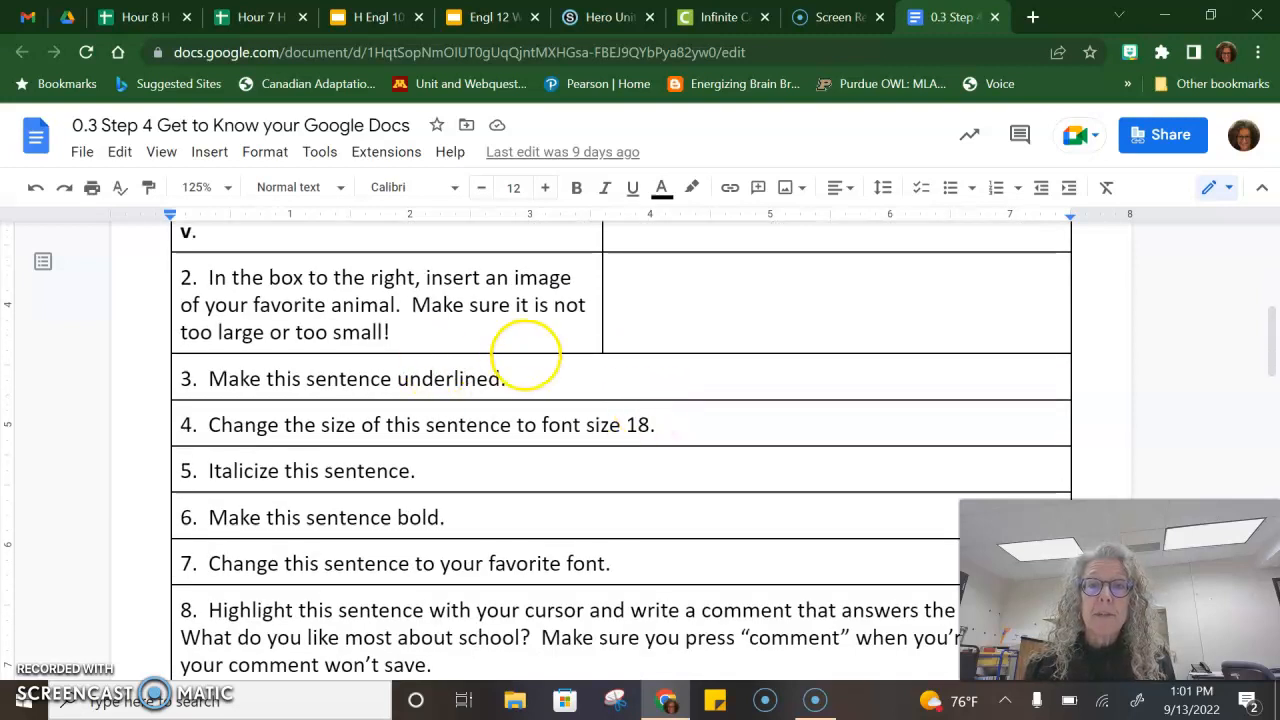
Check which sources are available for inserting an image, without inserting one.
{"action": "left_click", "coordinate": [208, 152]}
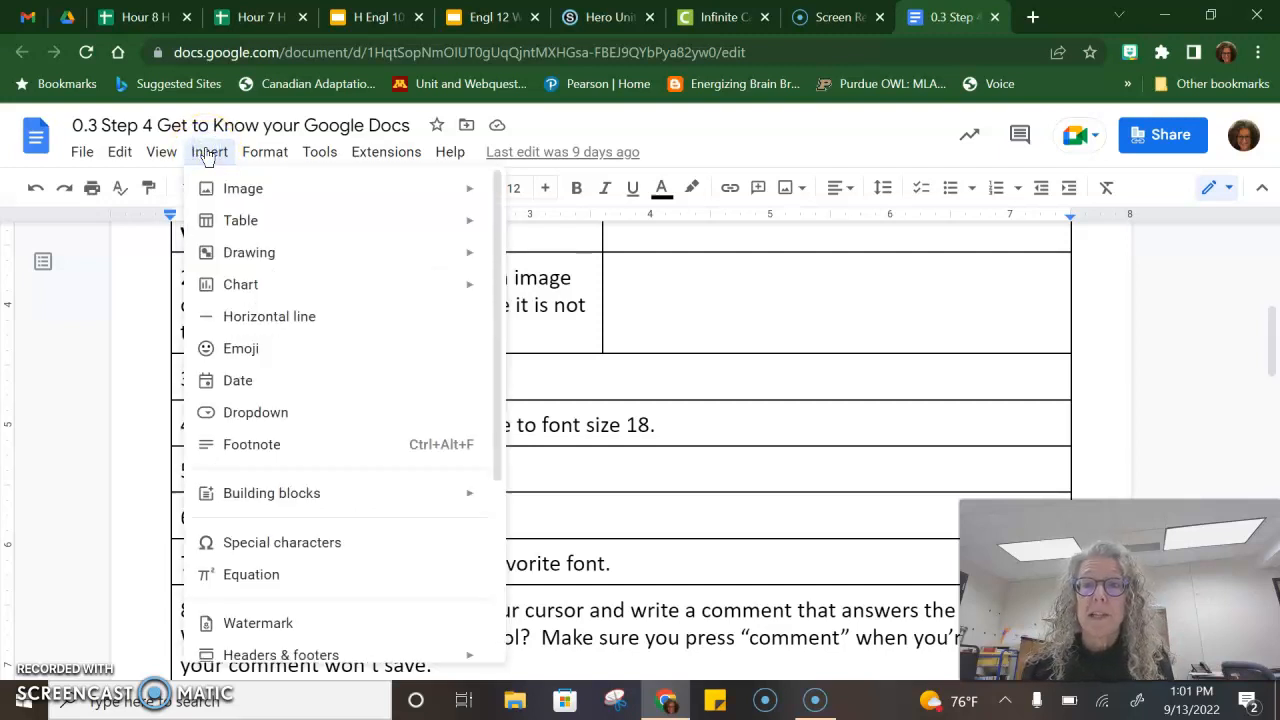
{"action": "left_click", "coordinate": [224, 194]}
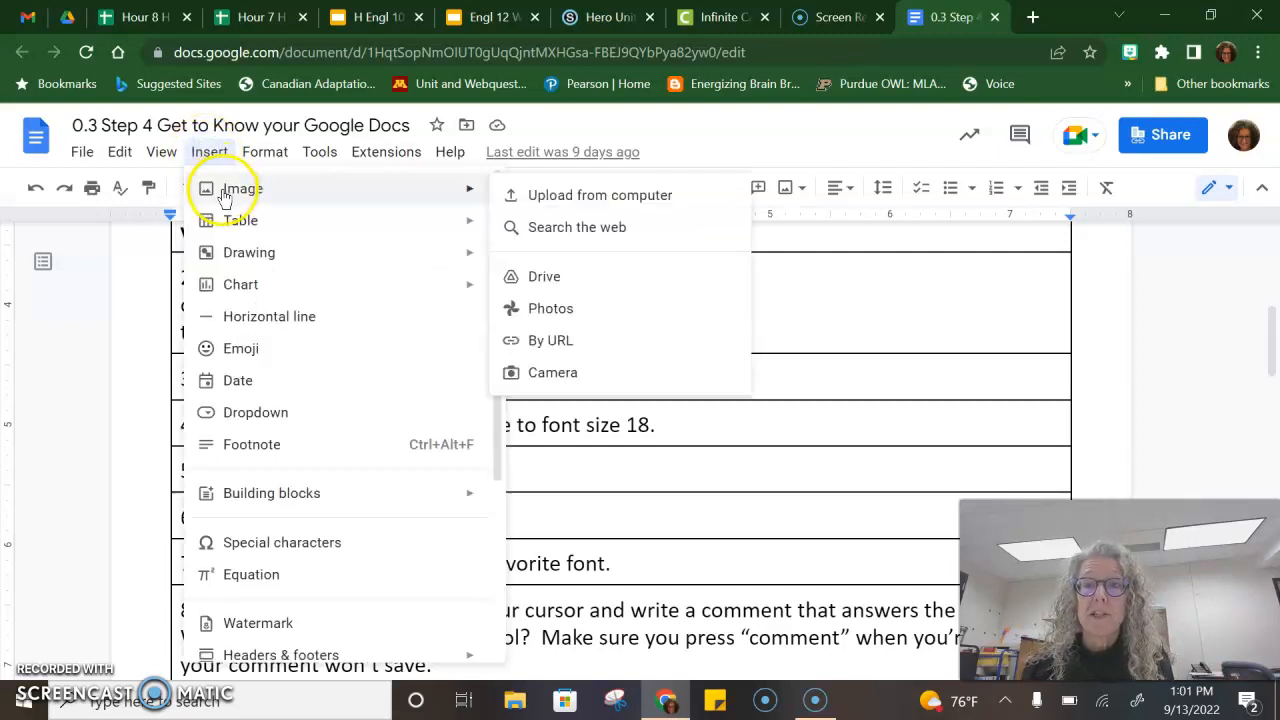
{"action": "left_click", "coordinate": [59, 322]}
{"action": "left_click", "coordinate": [498, 382]}
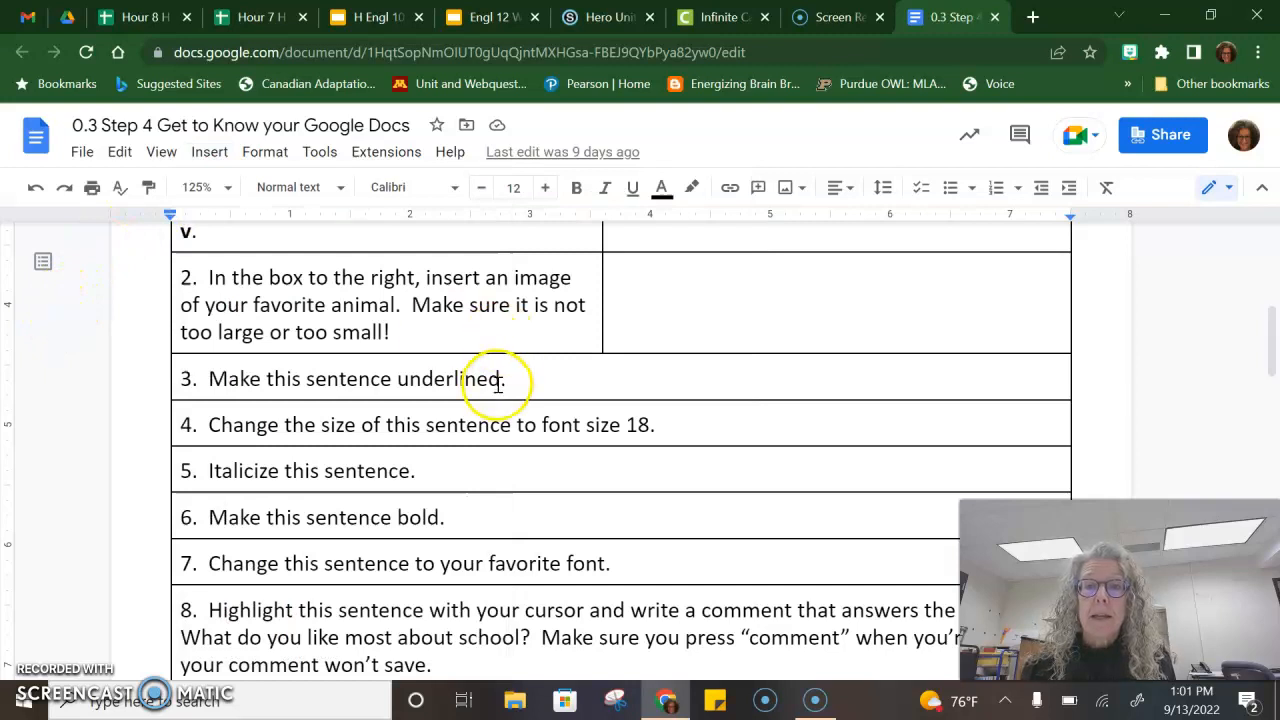
Look through the list of available fonts without choosing one.
{"action": "scroll", "coordinate": [530, 360], "scroll_direction": "down", "scroll_amount": 1}
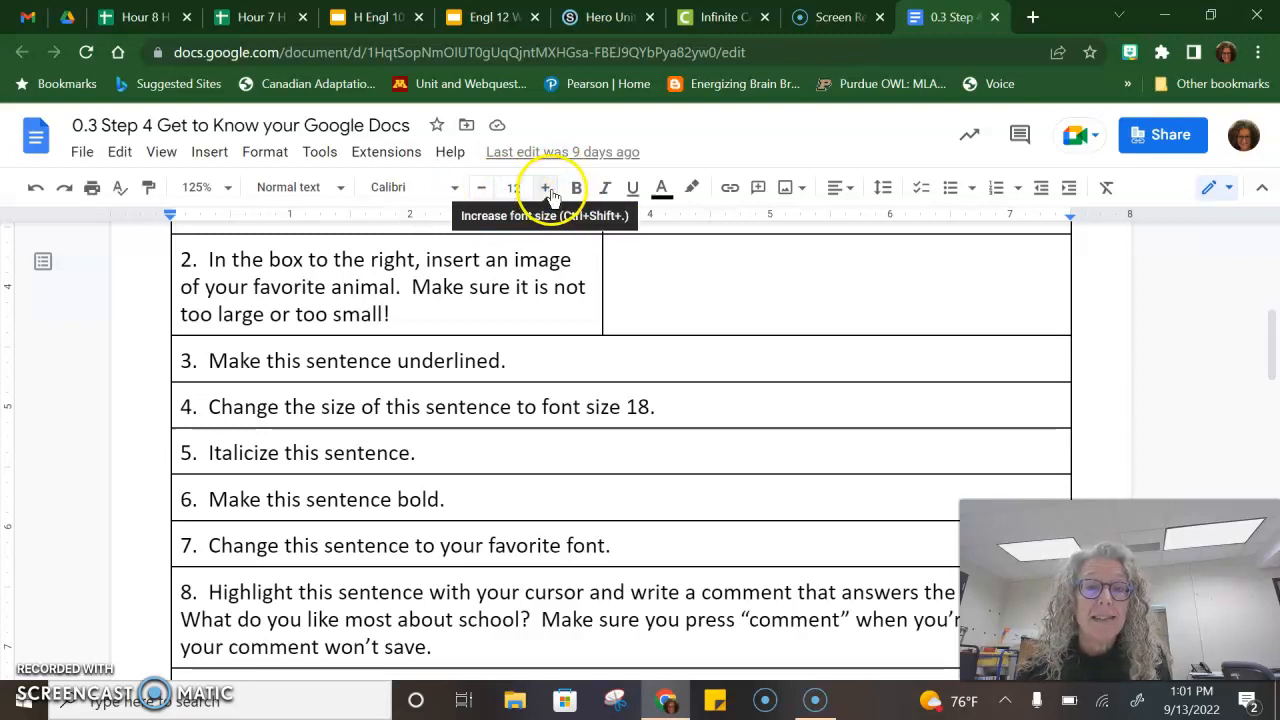
{"action": "left_click", "coordinate": [450, 190]}
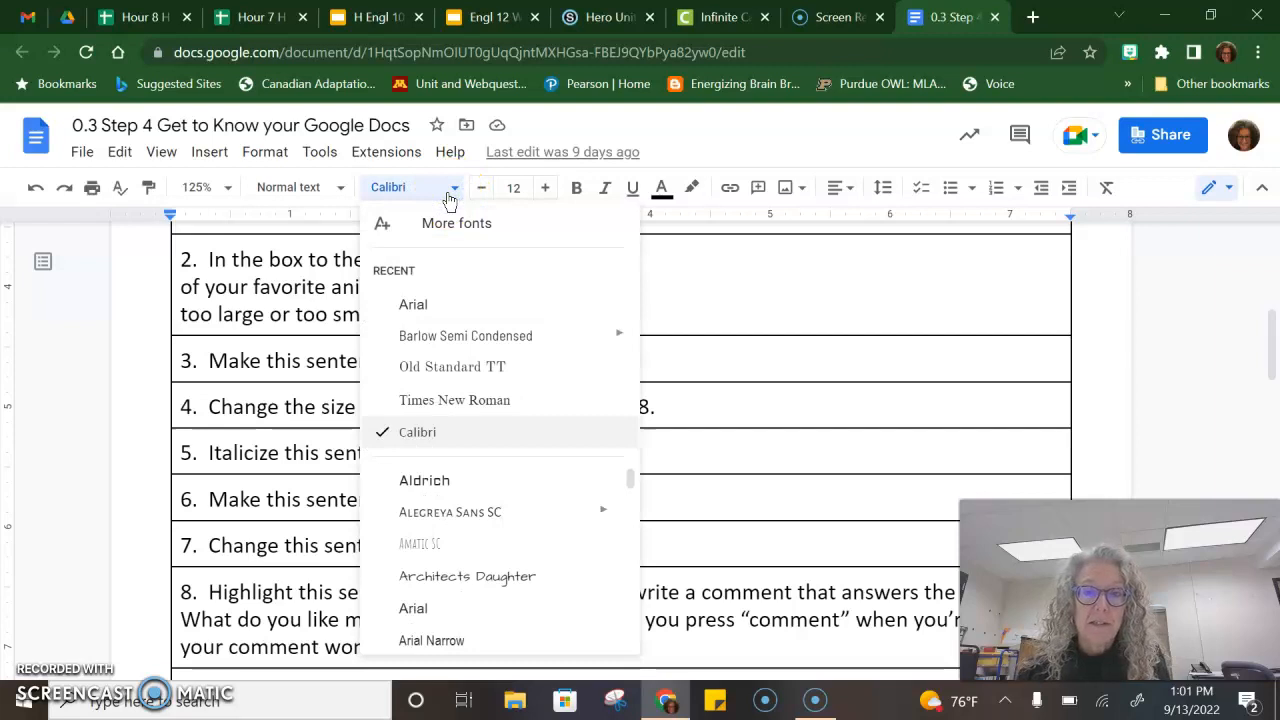
{"action": "left_click", "coordinate": [751, 303]}
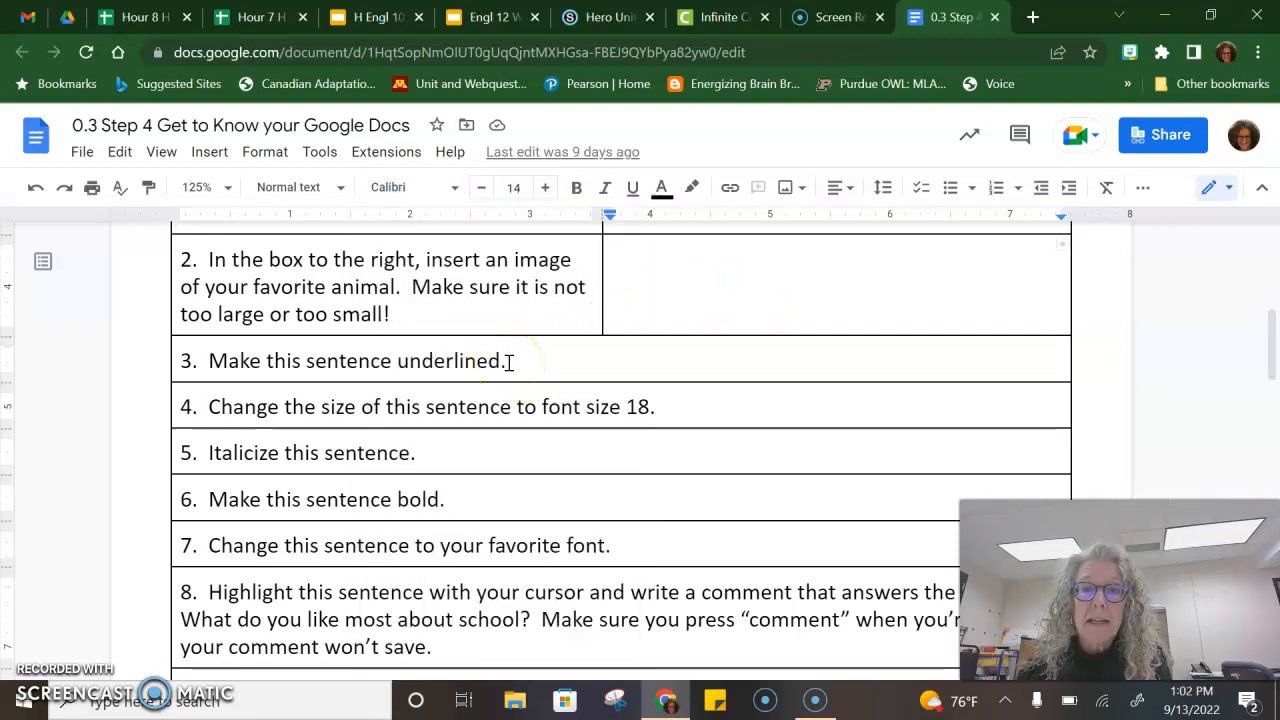
Add the comment "yttit" to task 8's text from "Highlight this sentence" through "What do you like most about school?".
{"action": "scroll", "coordinate": [509, 363], "scroll_direction": "down", "scroll_amount": 1}
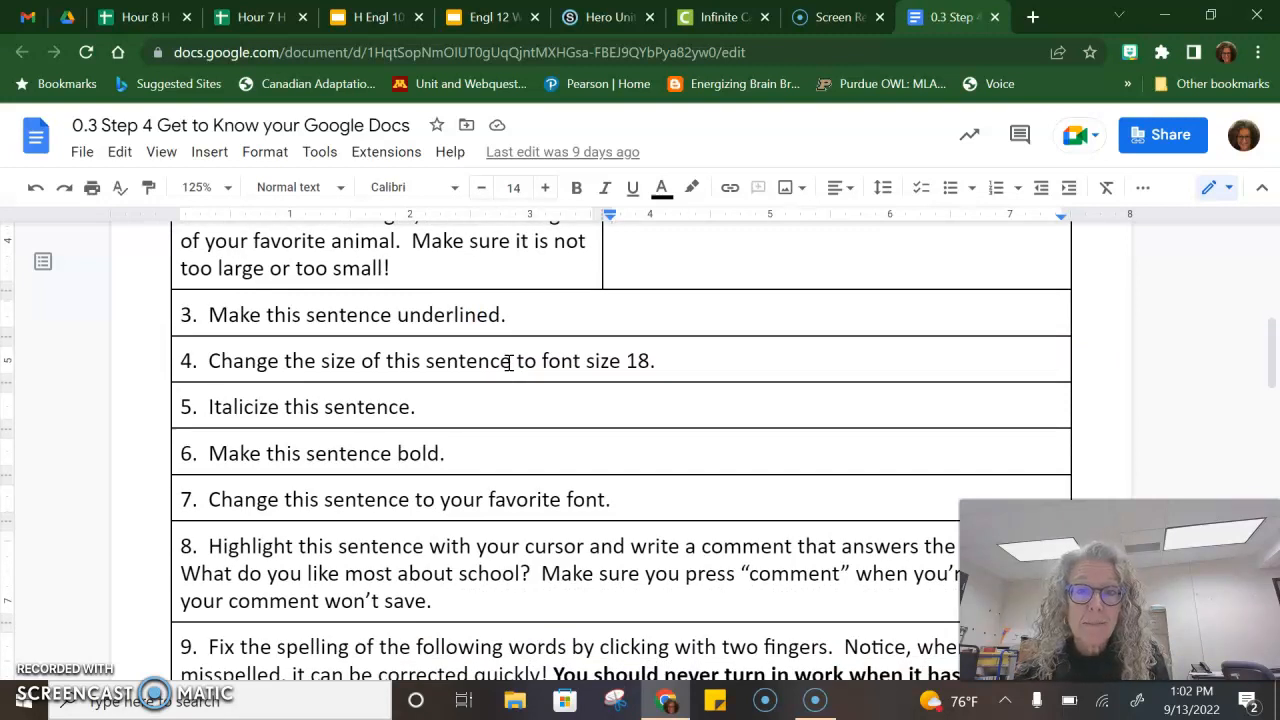
{"action": "scroll", "coordinate": [460, 450], "scroll_direction": "down", "scroll_amount": 3}
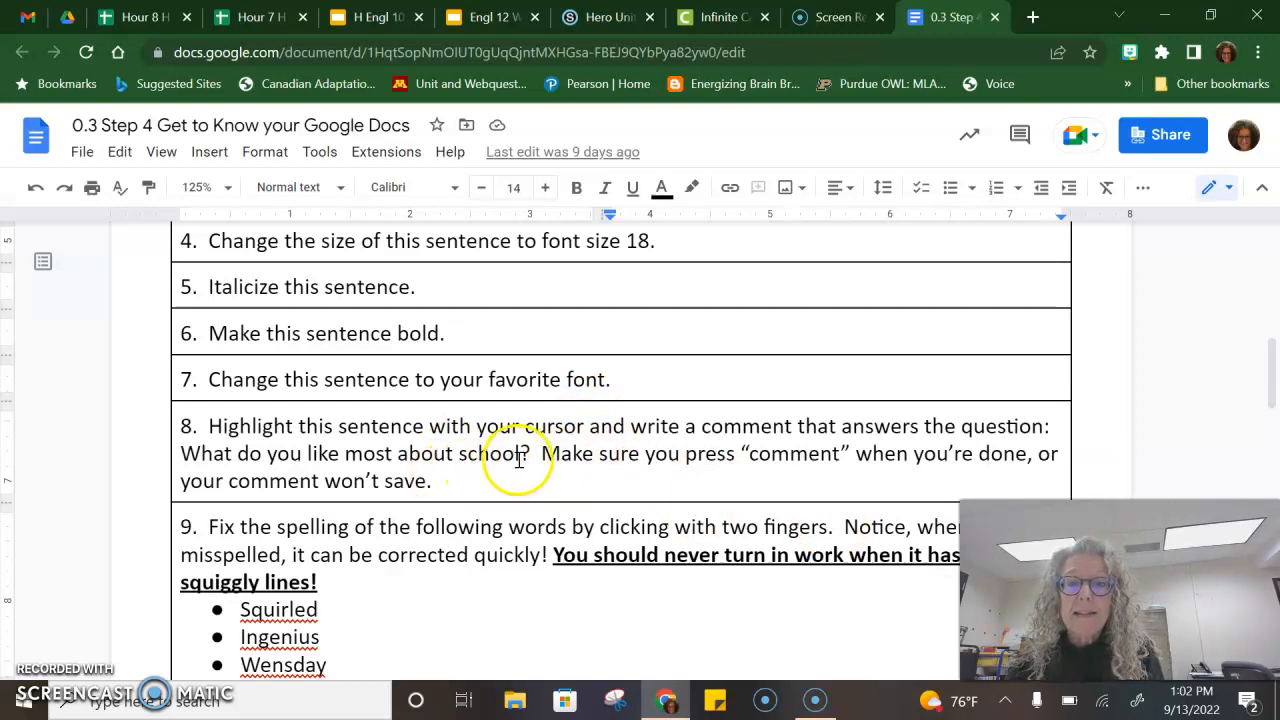
{"action": "left_click_drag", "start_coordinate": [541, 453], "coordinate": [198, 428]}
{"action": "left_click_drag", "start_coordinate": [1200, 590], "coordinate": [1184, 231]}
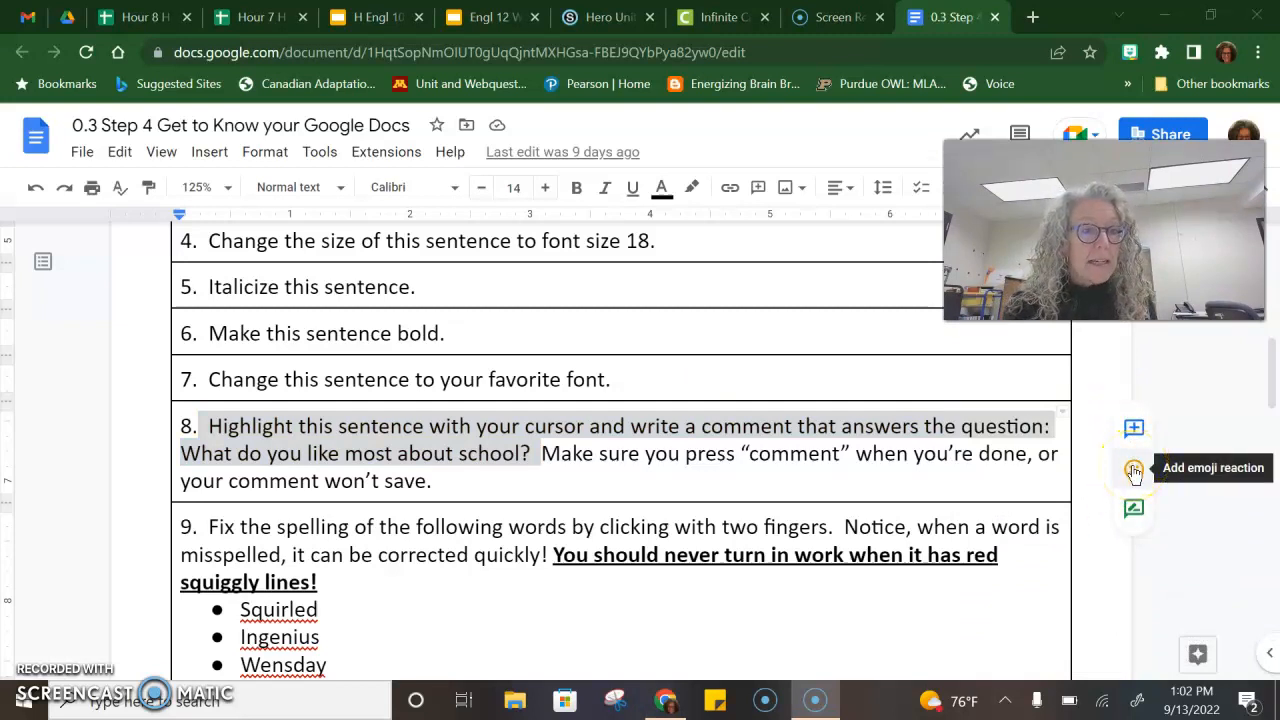
{"action": "left_click", "coordinate": [1132, 511]}
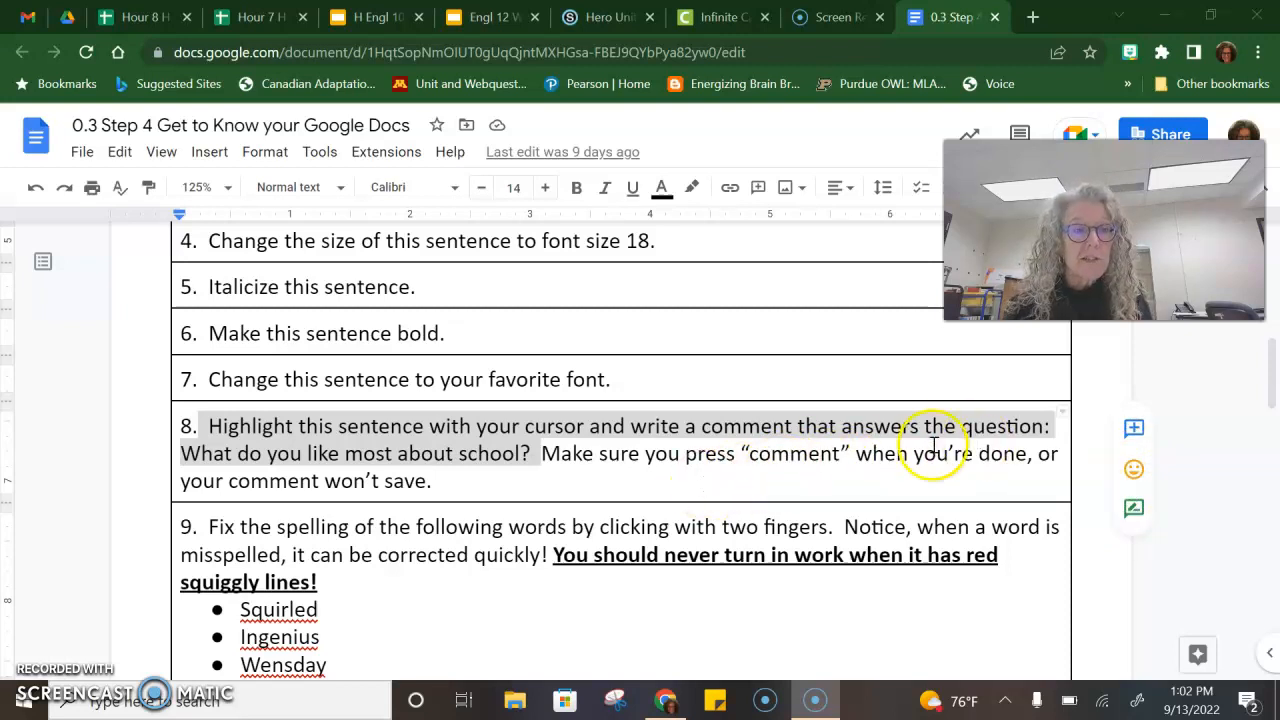
{"action": "left_click", "coordinate": [1133, 428]}
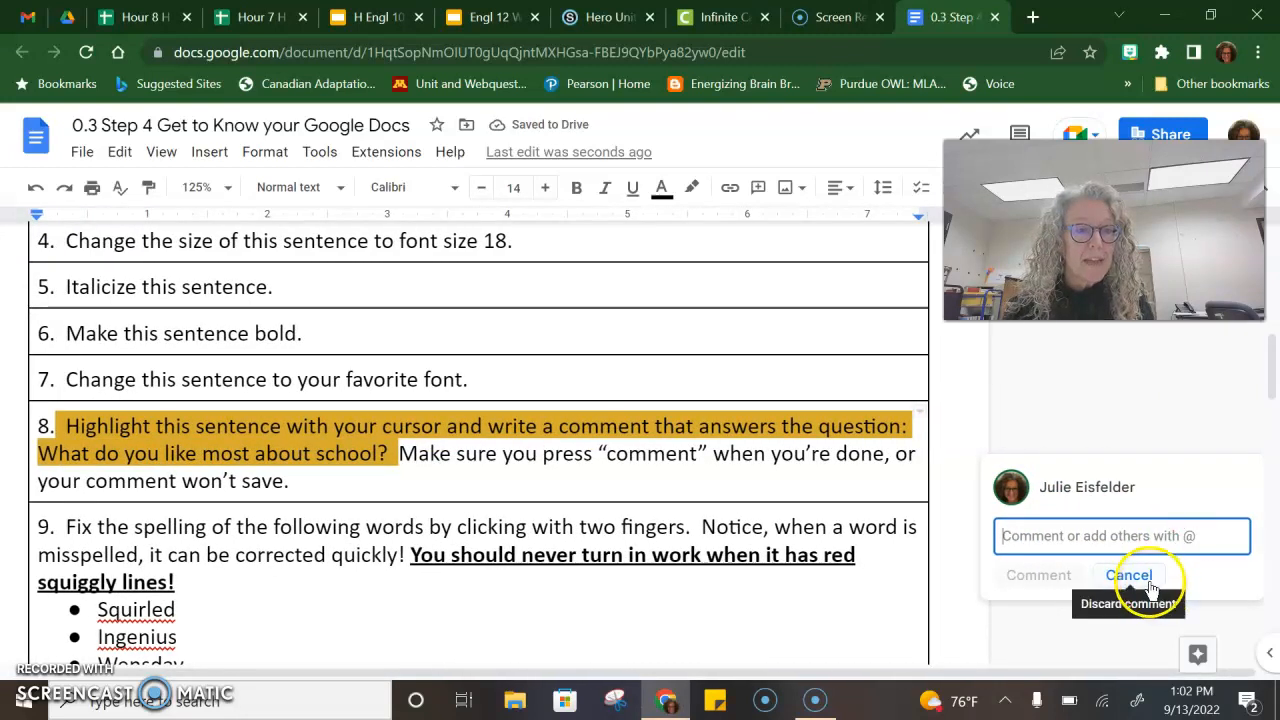
{"action": "left_click", "coordinate": [1060, 535]}
{"action": "type", "text": "yttit"}
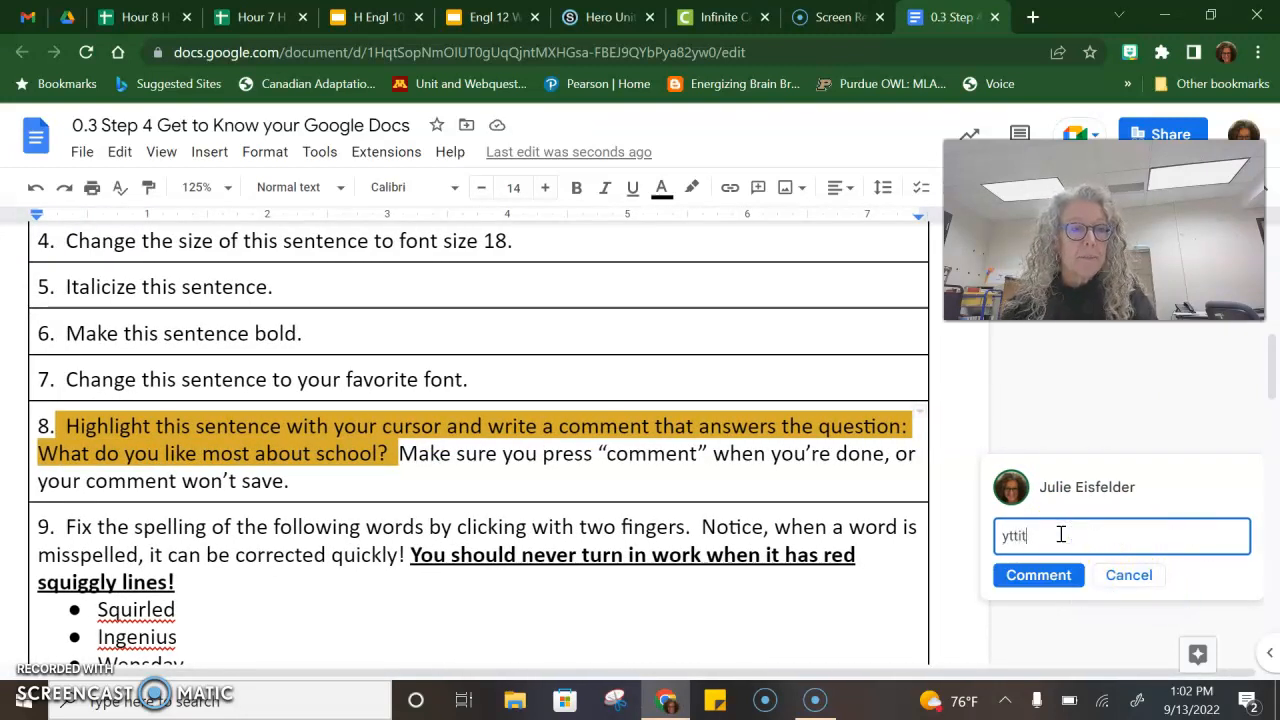
{"action": "left_click", "coordinate": [1030, 578]}
{"action": "mouse_move", "coordinate": [1030, 580]}
{"action": "left_mouse_down"}
{"action": "mouse_move", "coordinate": [1200, 520]}
{"action": "mouse_move", "coordinate": [1020, 543]}
{"action": "left_mouse_up"}
View the spelling suggestion for the misspelled word "Squirled" in task 9 without applying it.
{"action": "scroll", "coordinate": [988, 560], "scroll_direction": "down", "scroll_amount": 1}
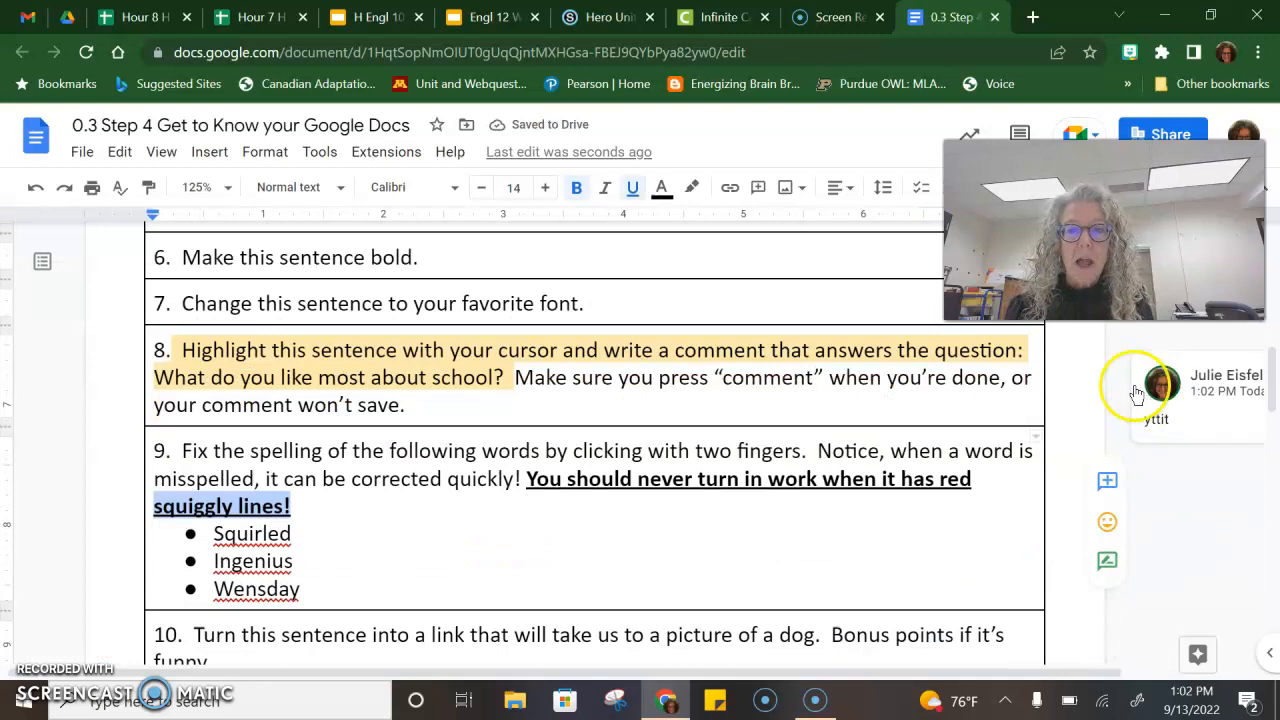
{"action": "scroll", "coordinate": [854, 569], "scroll_direction": "down", "scroll_amount": 1}
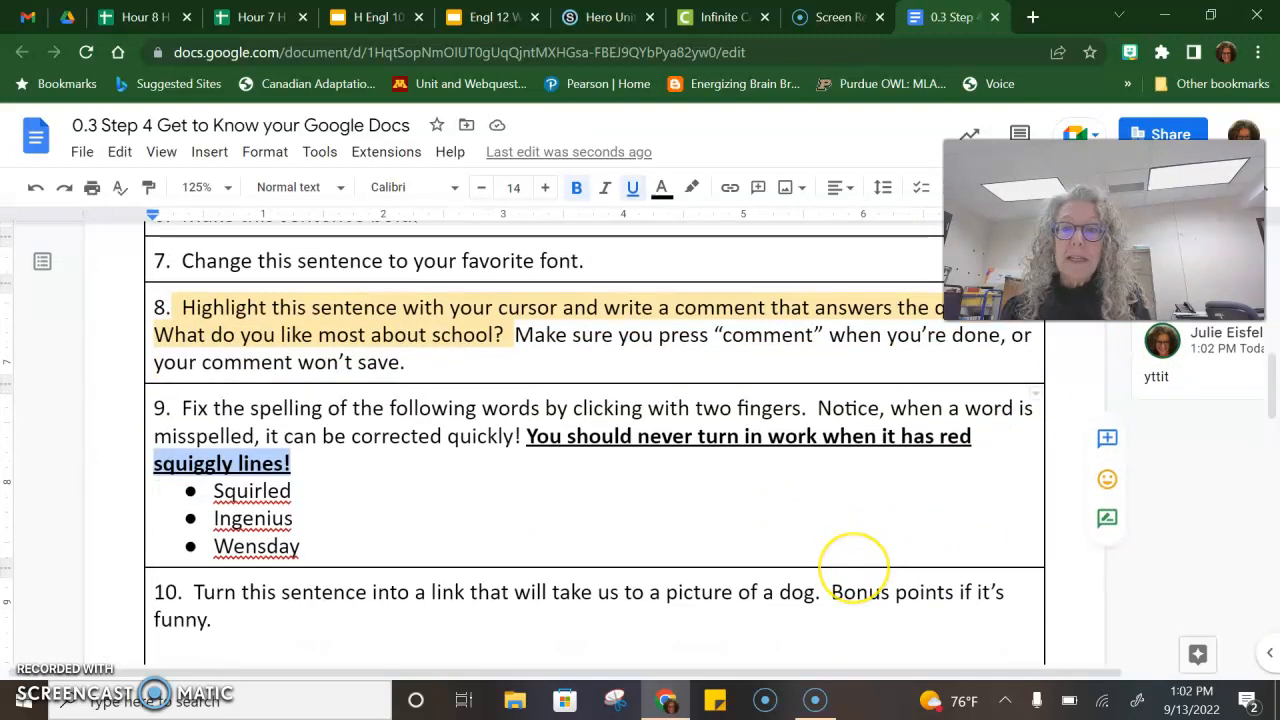
{"action": "left_click", "coordinate": [293, 490]}
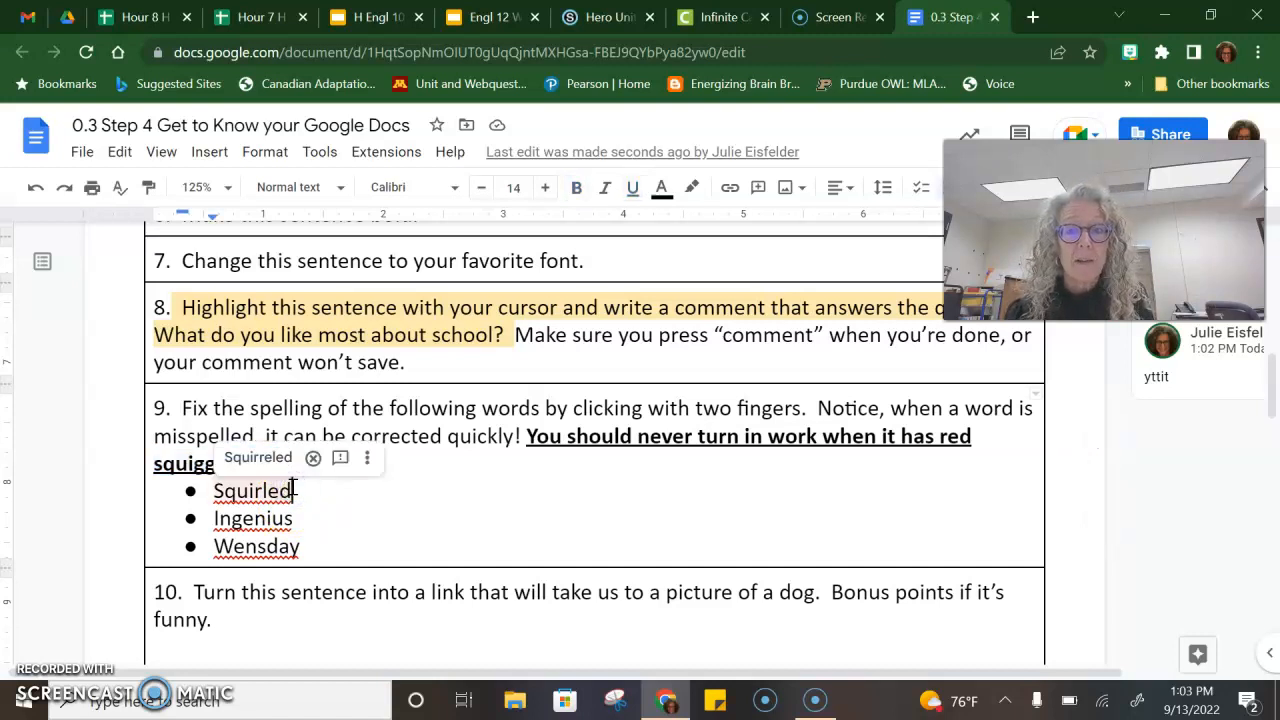
{"action": "left_click", "coordinate": [398, 512]}
Open the linked video on creating hyperlinks under task 10, pause it, and return to the document.
{"action": "scroll", "coordinate": [398, 512], "scroll_direction": "down", "scroll_amount": 3}
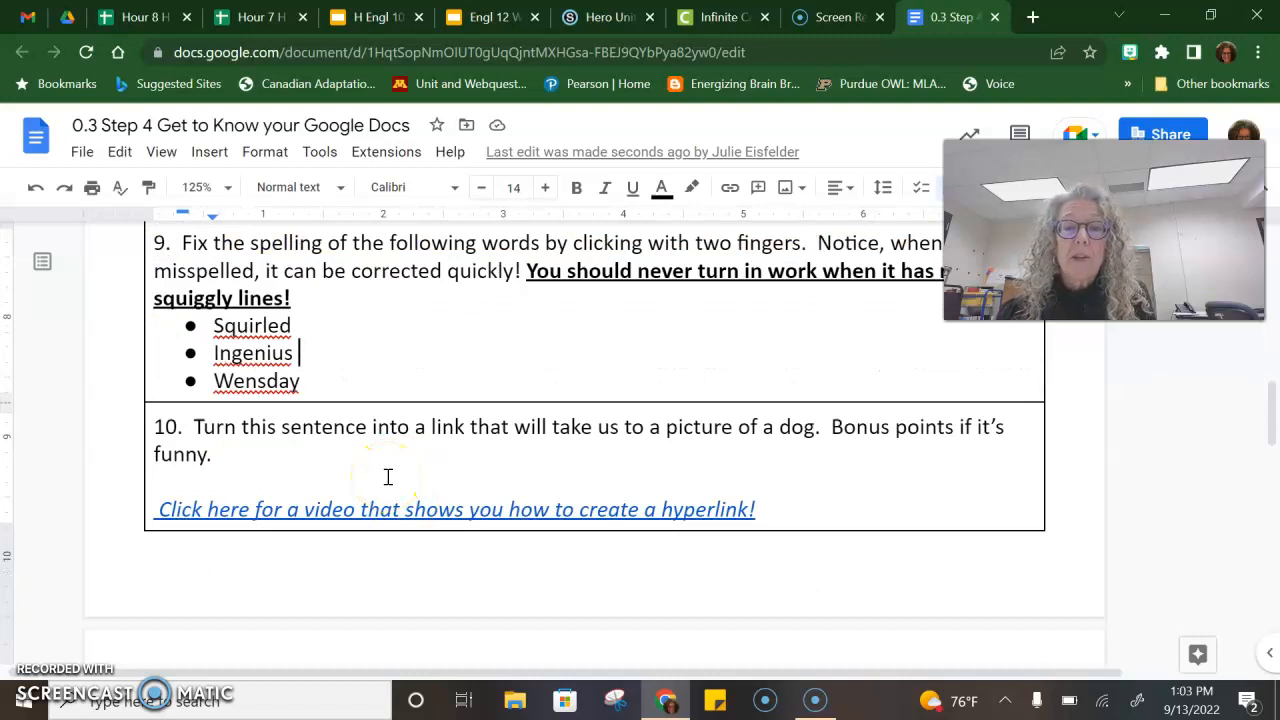
{"action": "left_click", "coordinate": [396, 512]}
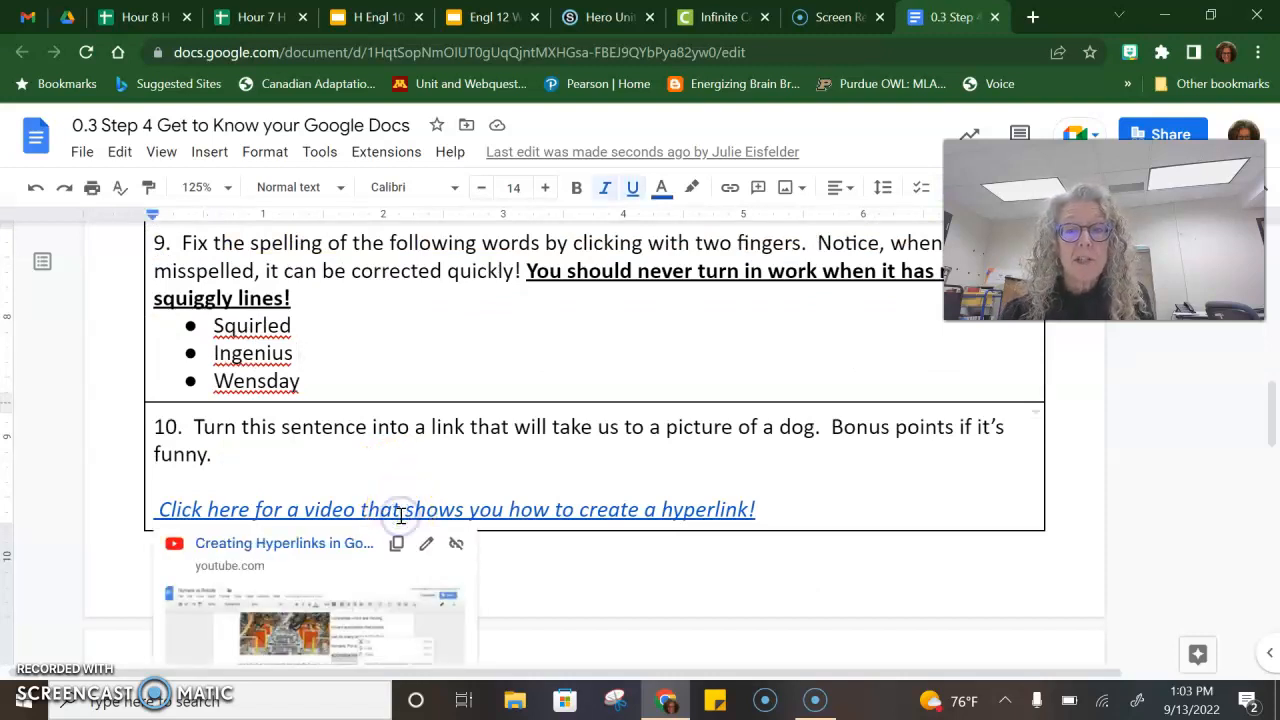
{"action": "left_click", "coordinate": [299, 545]}
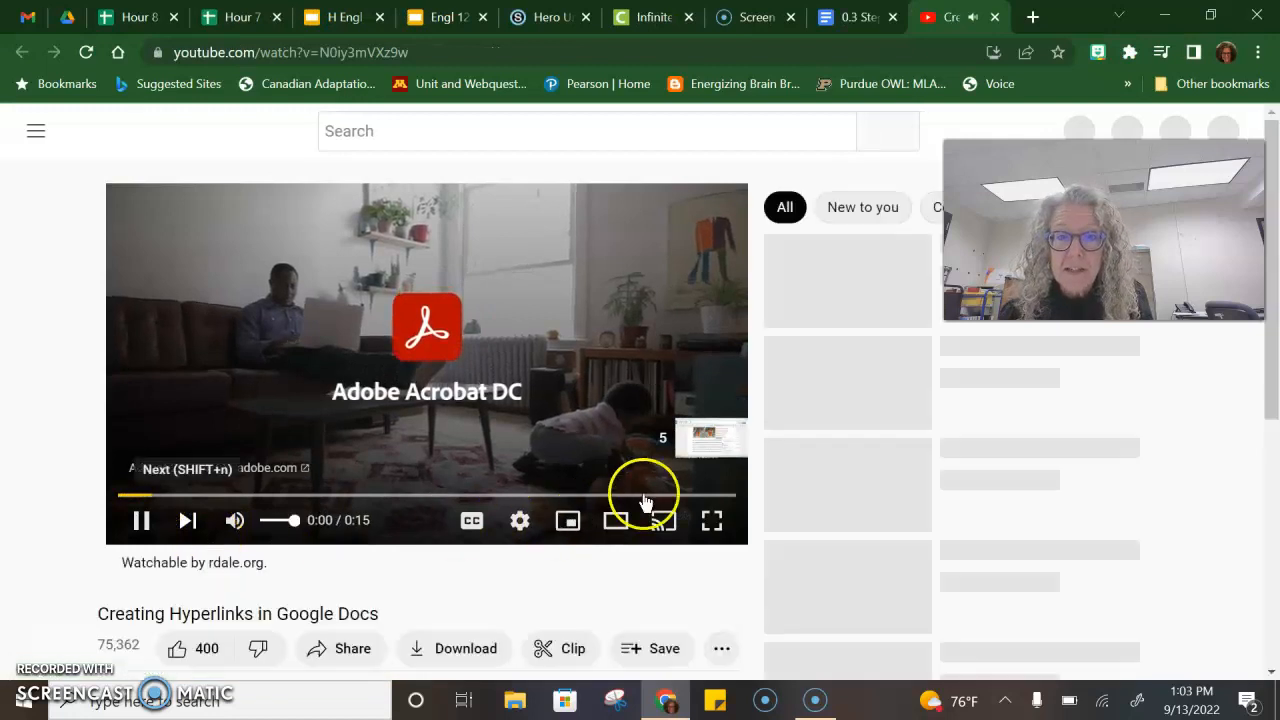
{"action": "left_click", "coordinate": [130, 520]}
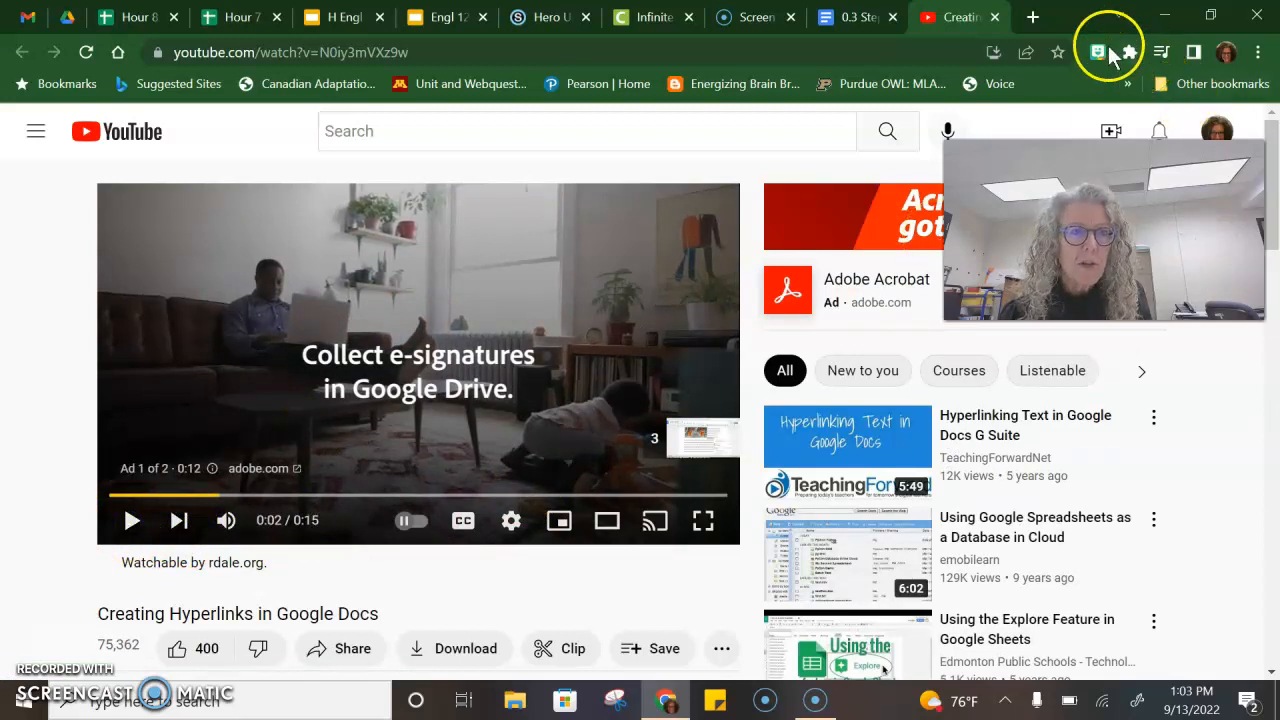
{"action": "left_click", "coordinate": [993, 18]}
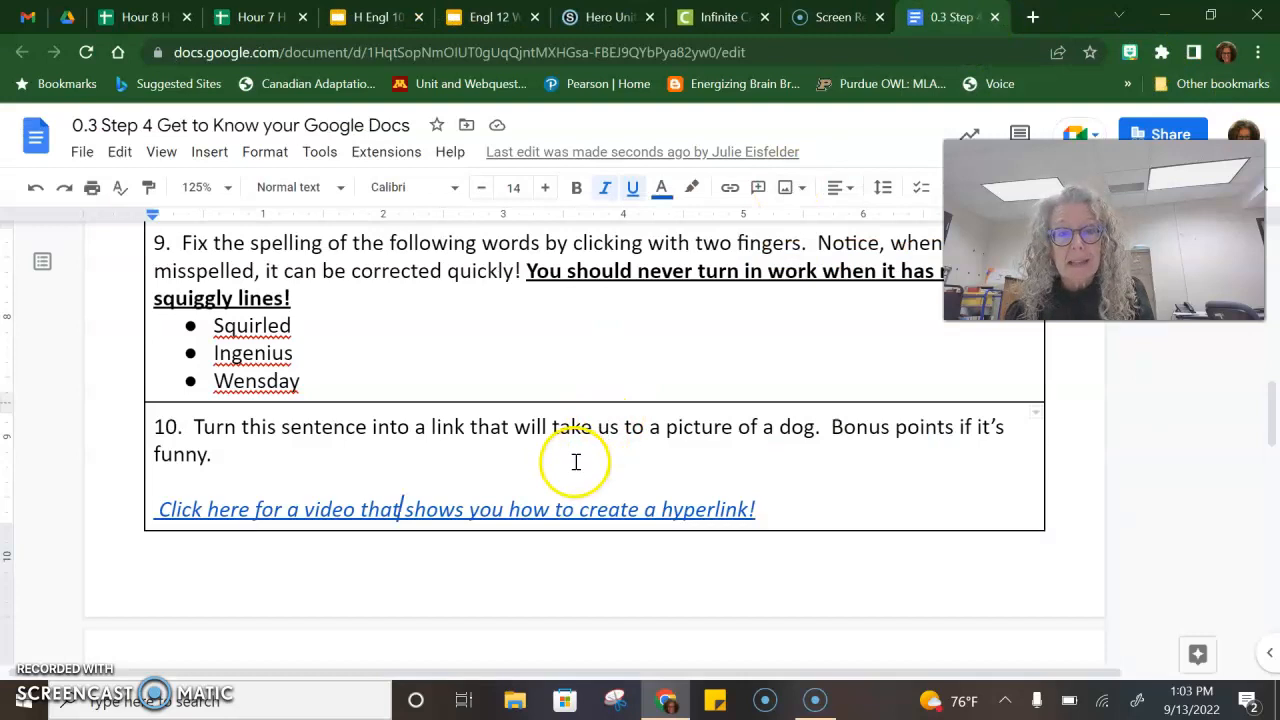
{"action": "left_click_drag", "start_coordinate": [226, 462], "coordinate": [192, 413]}
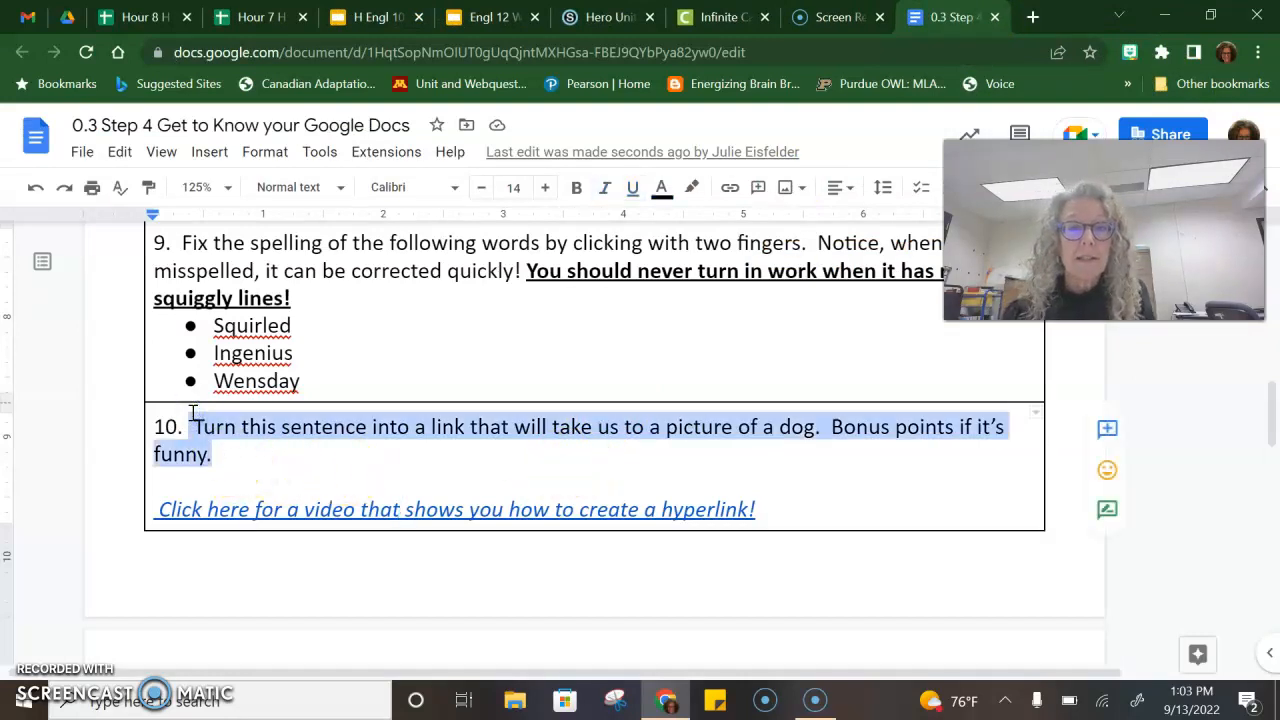
{"action": "left_click", "coordinate": [729, 190]}
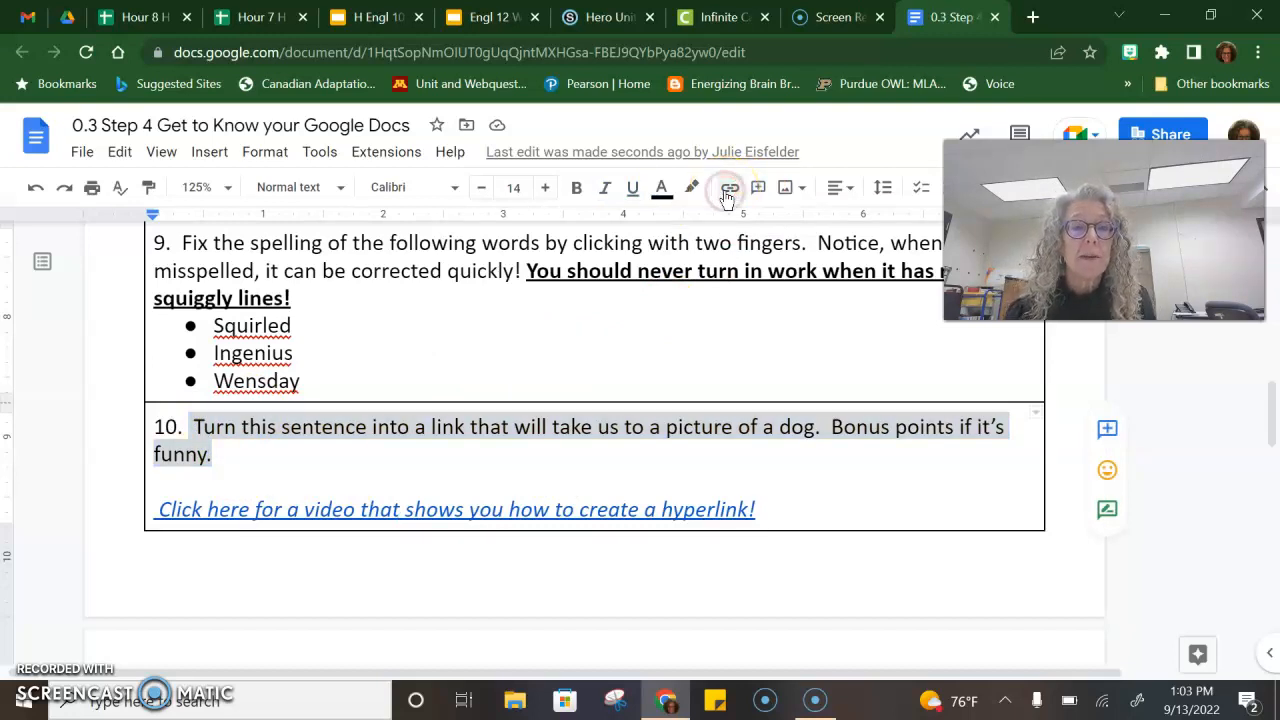
{"action": "left_click", "coordinate": [733, 192]}
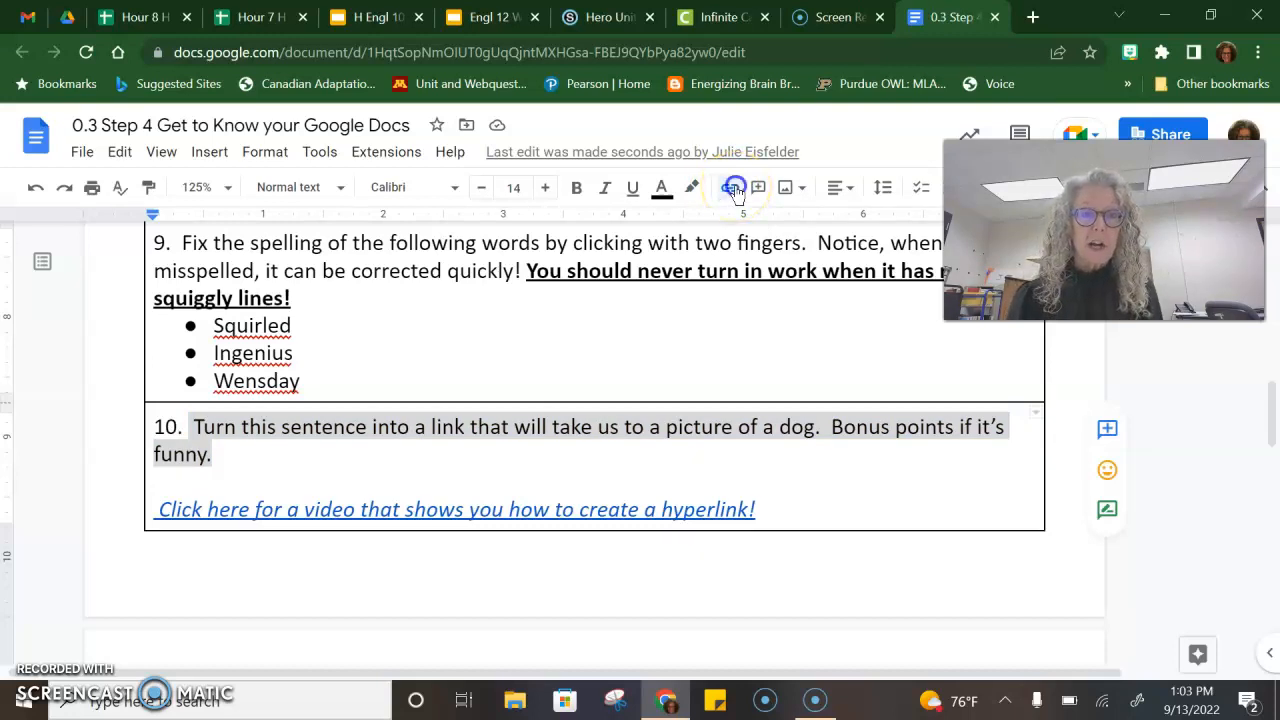
{"action": "left_click", "coordinate": [733, 190]}
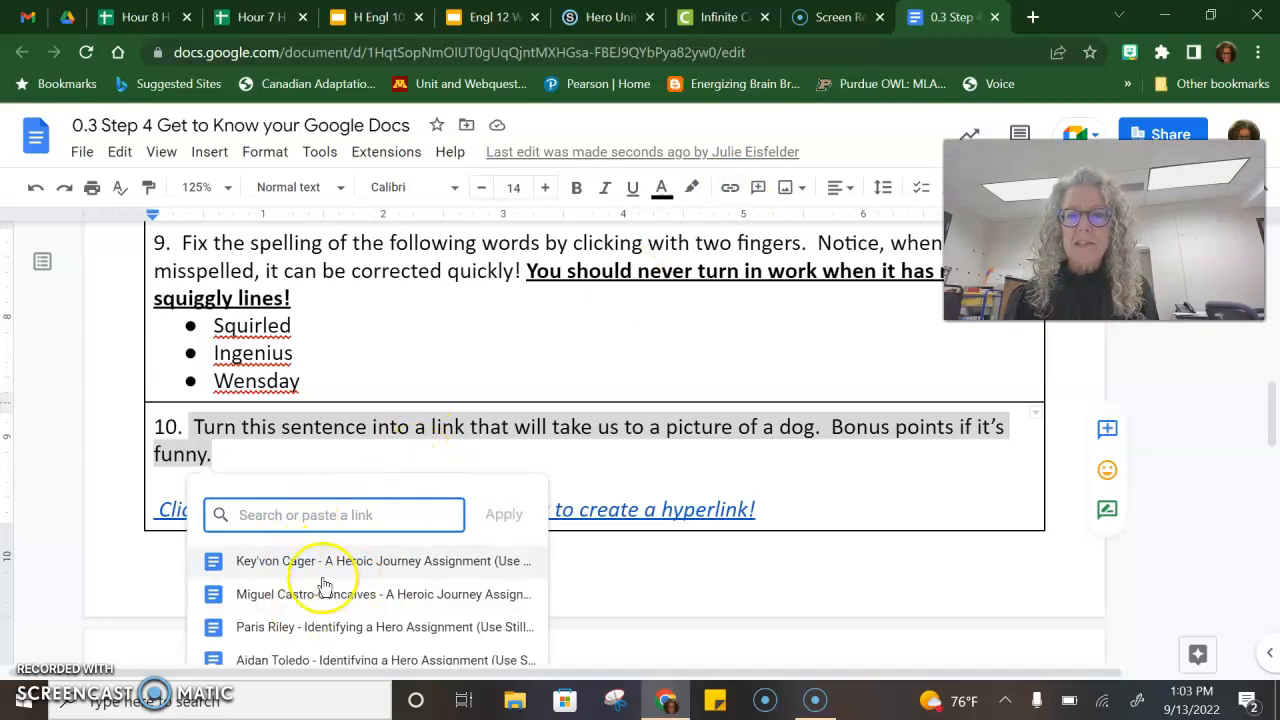
{"action": "left_click", "coordinate": [450, 454]}
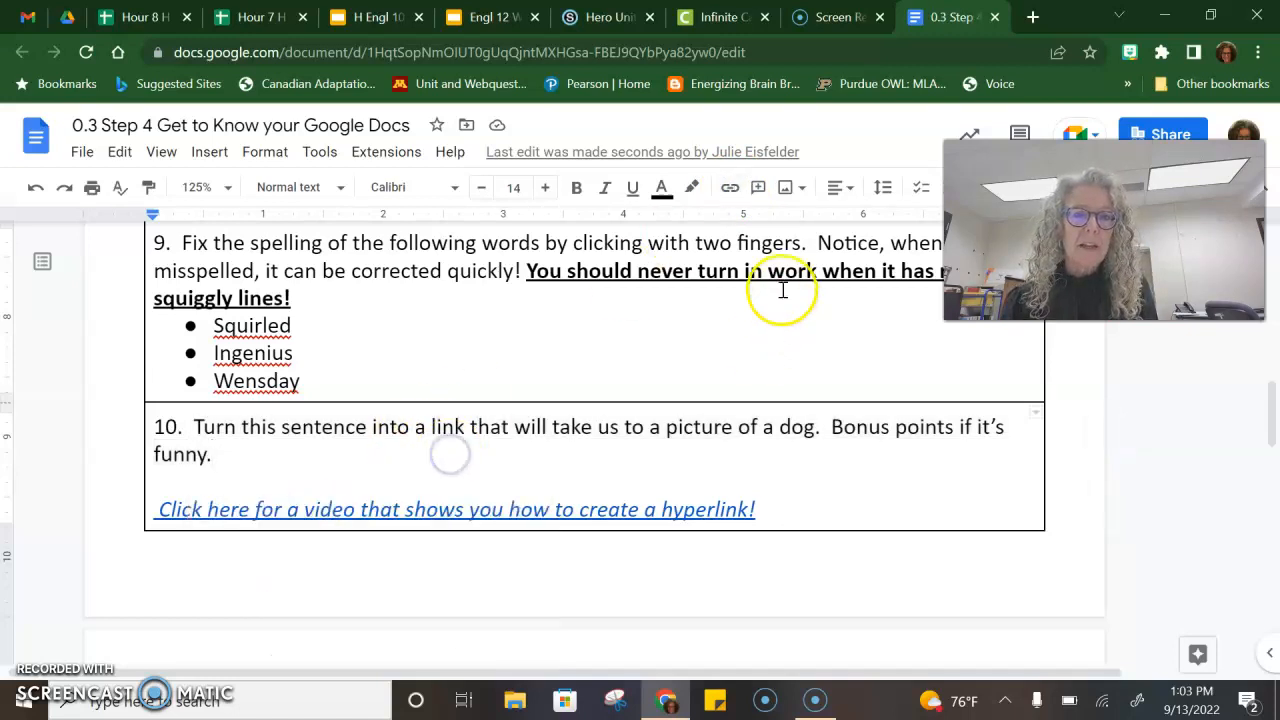
Try to turn the task 10 sentence into a link by pasting the clipboard content as its address.
{"action": "left_click", "coordinate": [235, 446]}
{"action": "left_click", "coordinate": [209, 431], "text": "shift"}
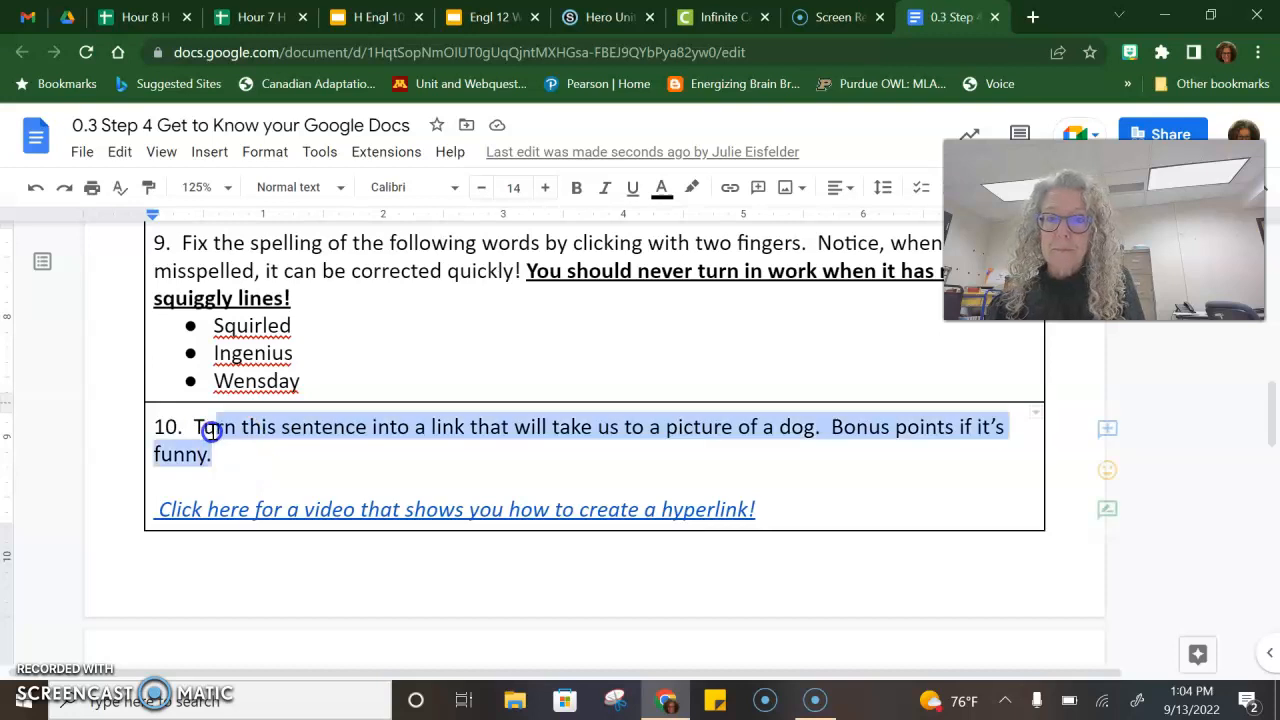
{"action": "left_click", "coordinate": [730, 188]}
{"action": "left_click", "coordinate": [364, 513]}
{"action": "key", "text": "ctrl+v"}
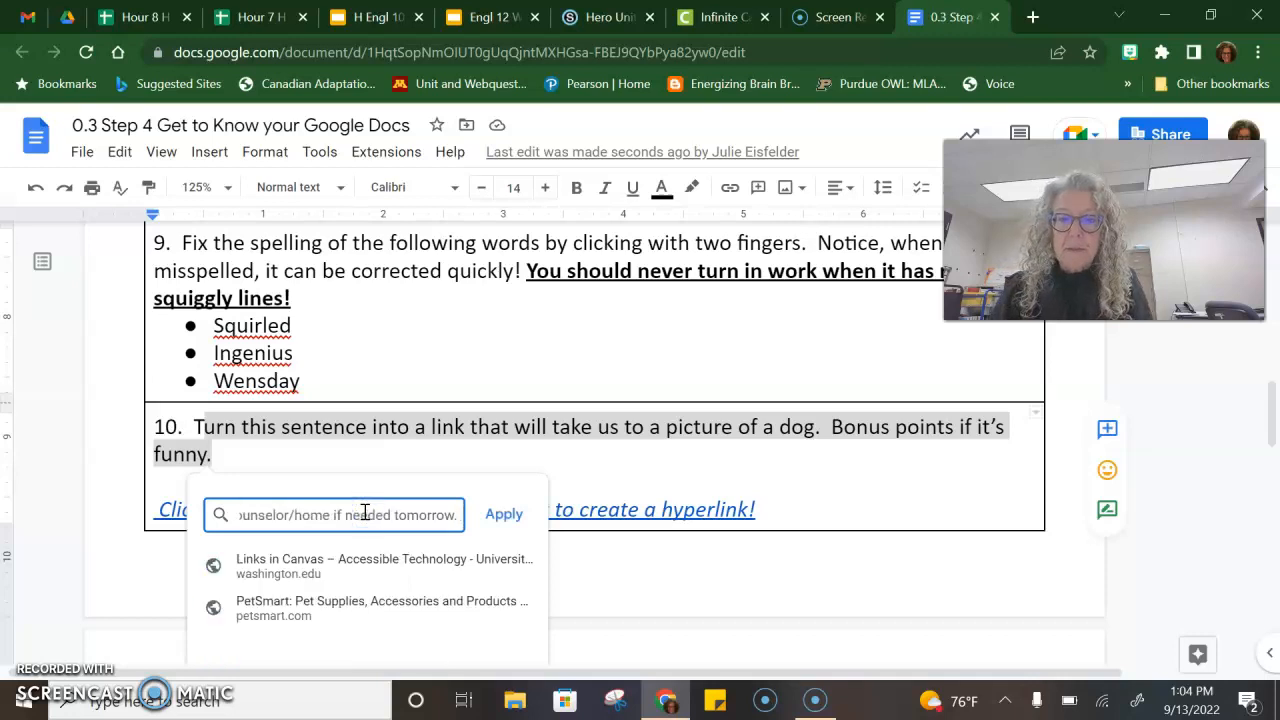
{"action": "left_click", "coordinate": [503, 516]}
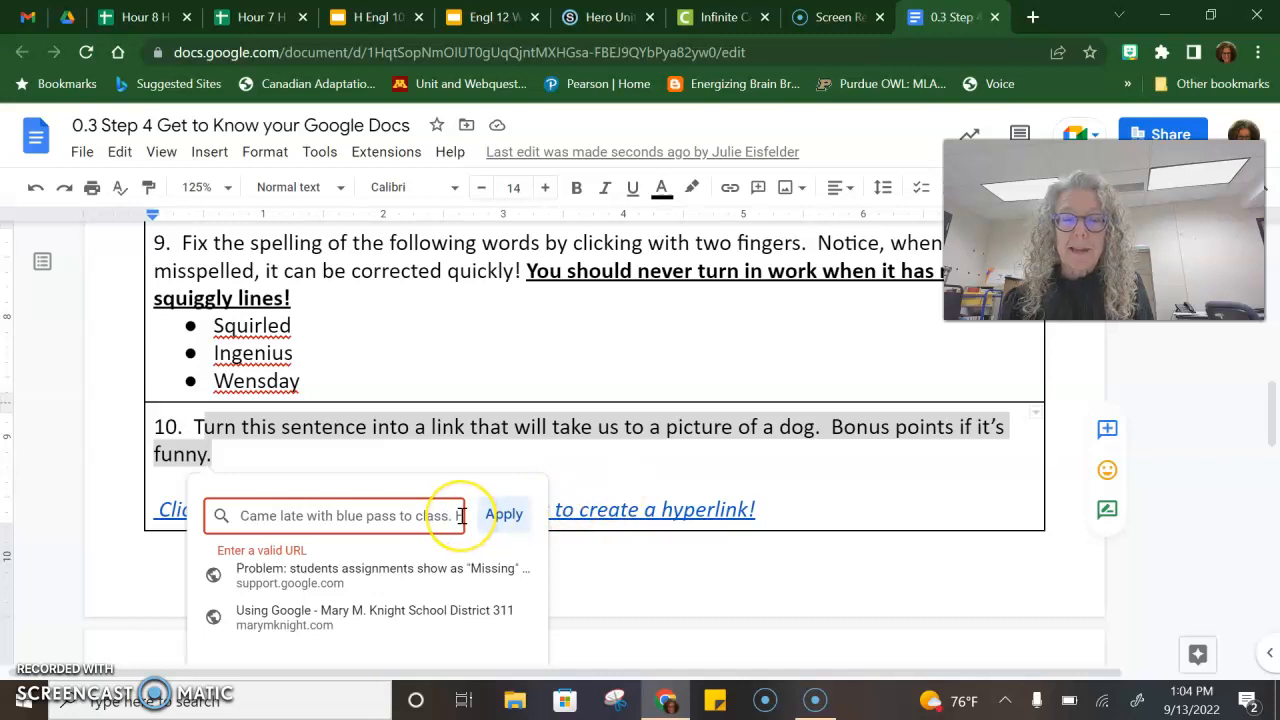
{"action": "left_click", "coordinate": [346, 449]}
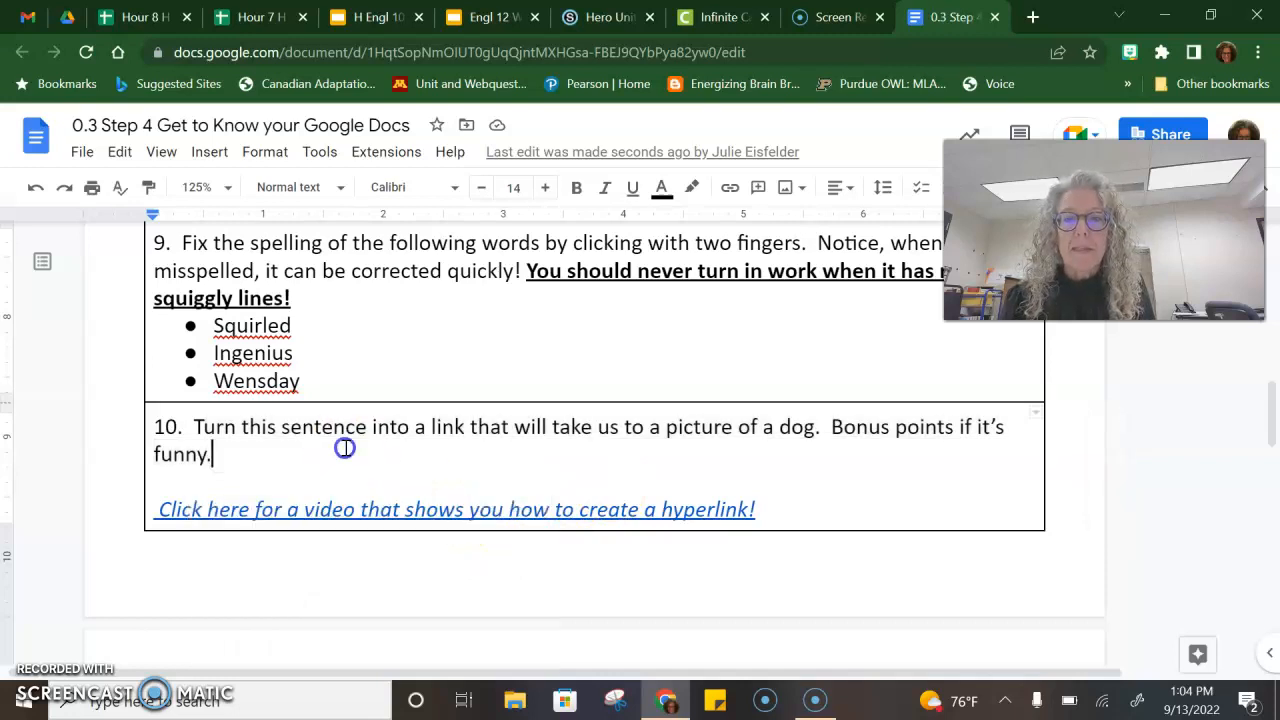
Place the cursor in task 13's row and view the extra table formatting tools, including the cell fill colour, without applying any.
{"action": "scroll", "coordinate": [834, 483], "scroll_direction": "down", "scroll_amount": 1}
{"action": "scroll", "coordinate": [834, 483], "scroll_direction": "down", "scroll_amount": 3}
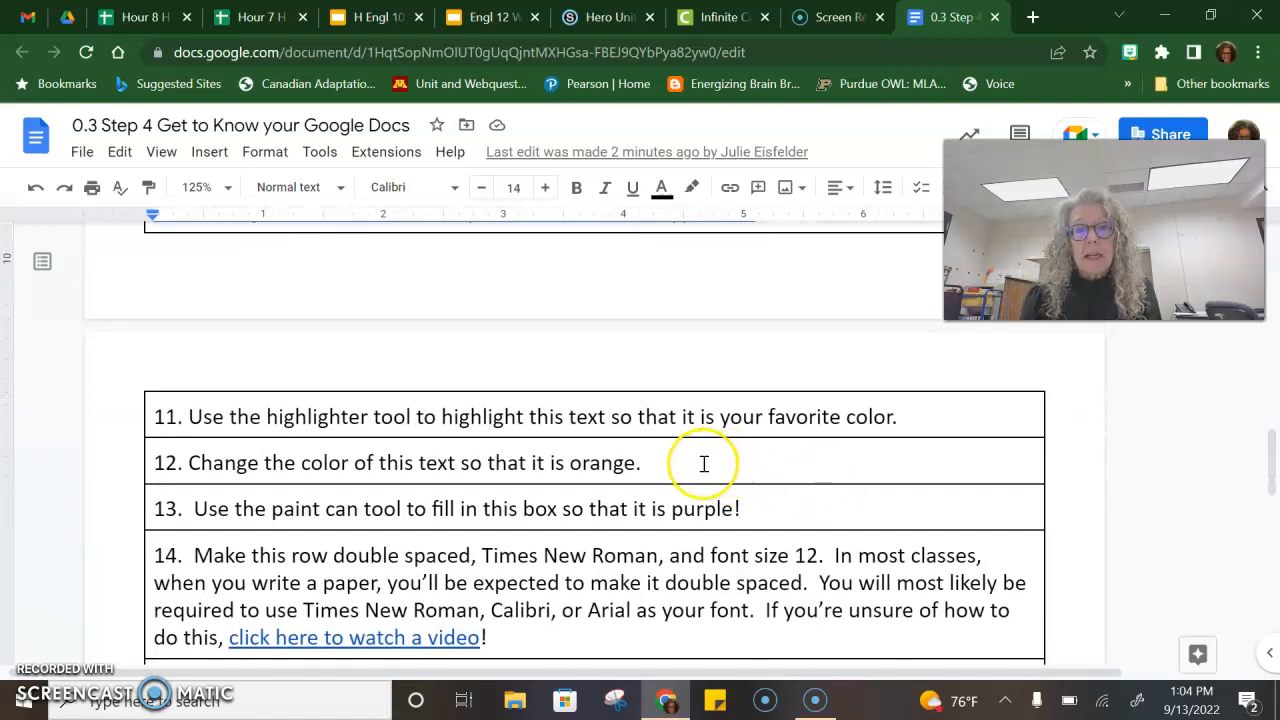
{"action": "left_click", "coordinate": [775, 504]}
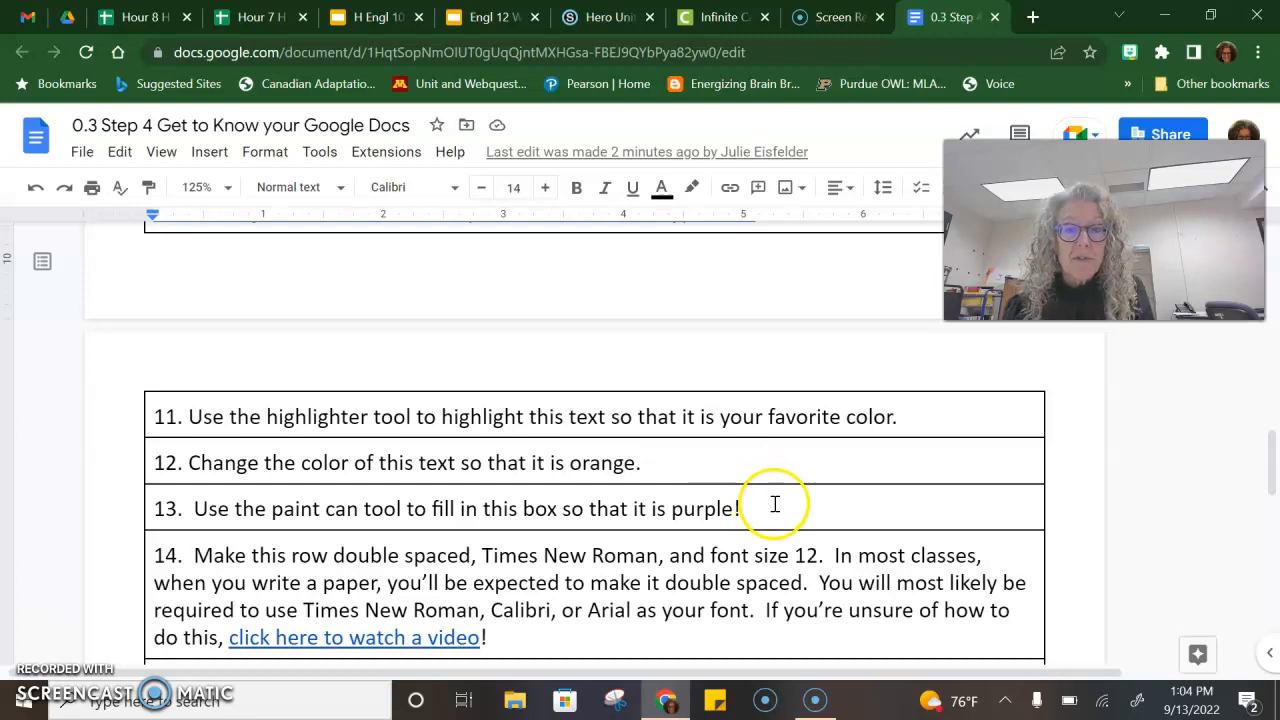
{"action": "left_click_drag", "start_coordinate": [1100, 240], "coordinate": [1116, 600]}
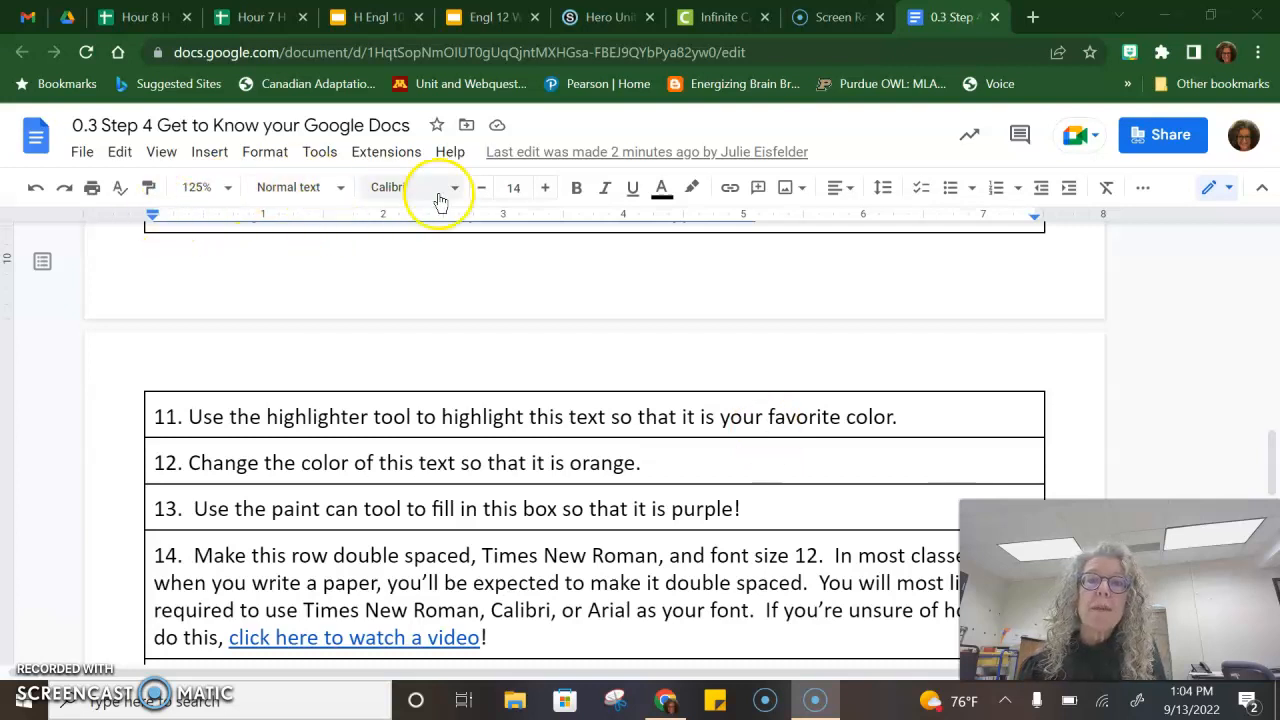
{"action": "left_click", "coordinate": [1144, 188]}
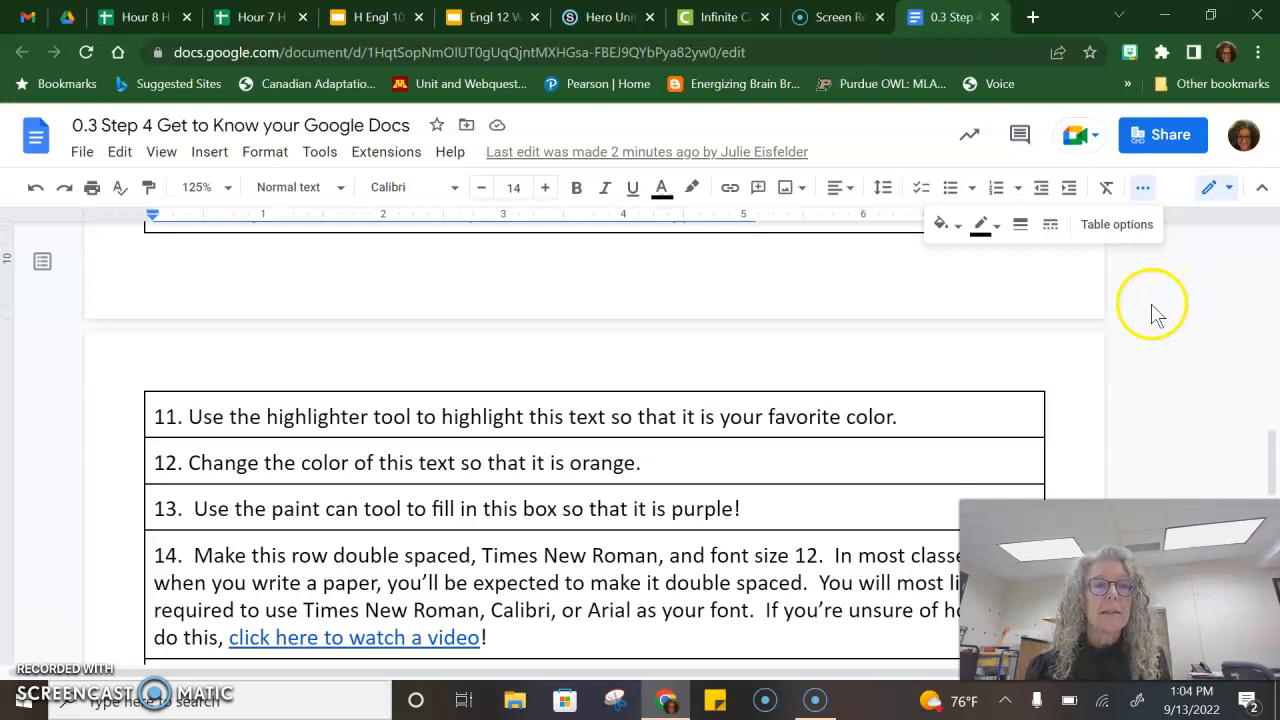
{"action": "left_click", "coordinate": [1144, 189]}
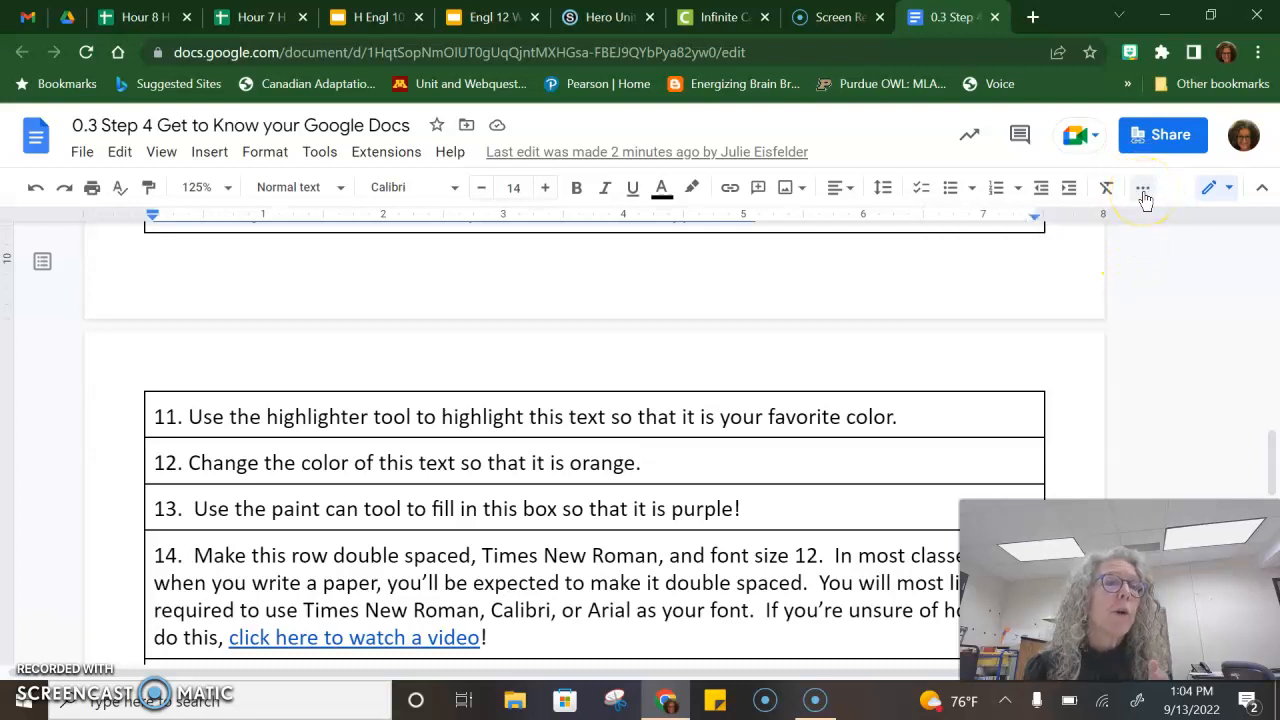
{"action": "left_click", "coordinate": [1144, 190]}
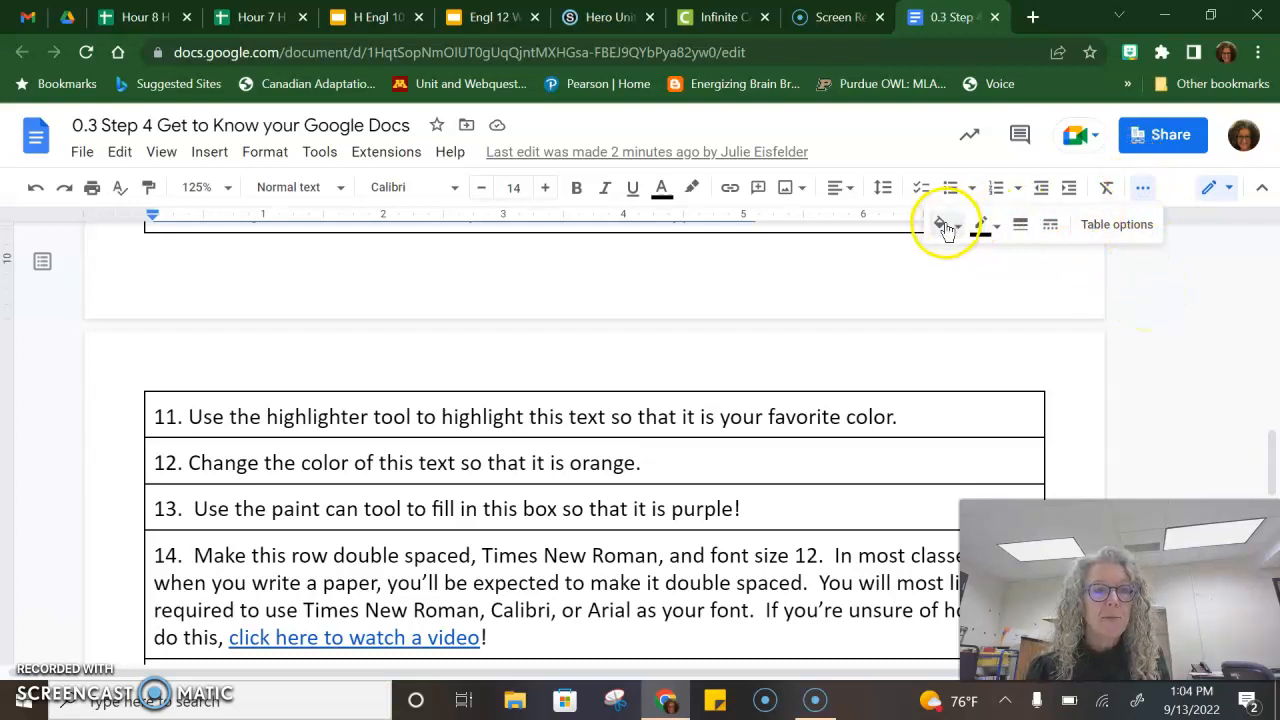
{"action": "left_click", "coordinate": [1143, 184]}
View the row and column options for the table cell of the "Insert a row below this box" task, then read through task 17.
{"action": "scroll", "coordinate": [1163, 352], "scroll_direction": "down", "scroll_amount": 5}
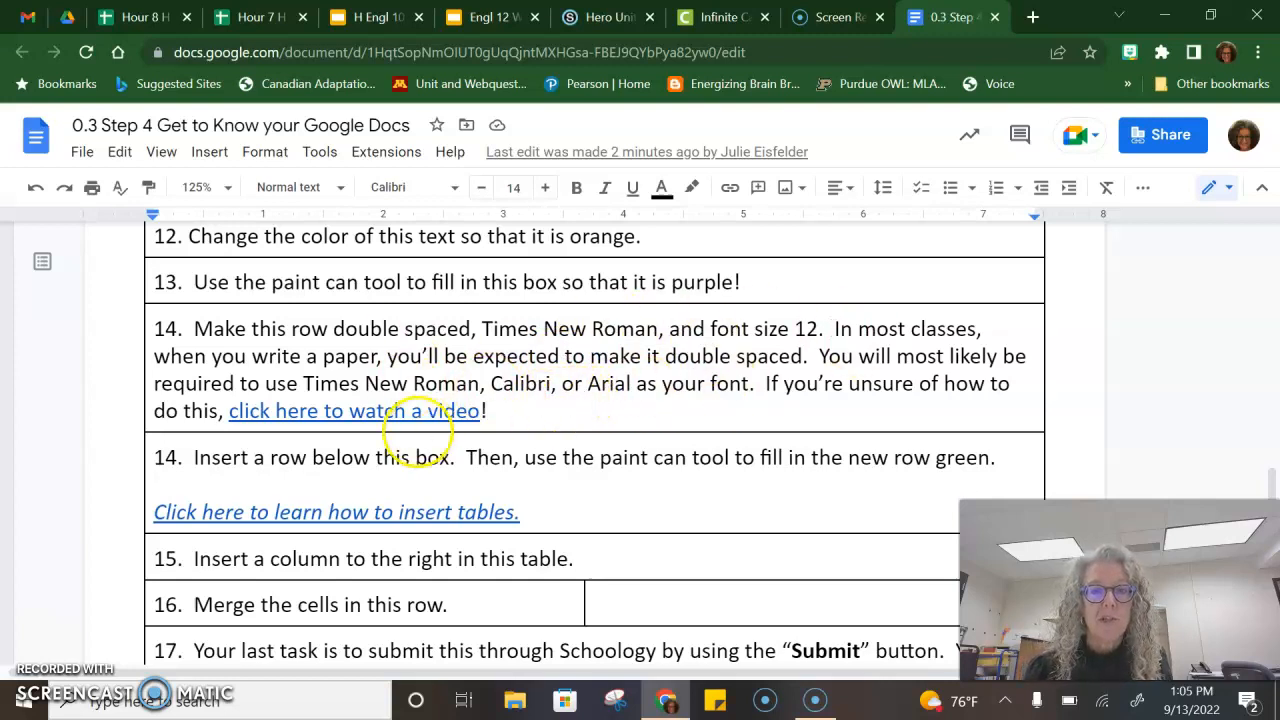
{"action": "scroll", "coordinate": [562, 437], "scroll_direction": "down", "scroll_amount": 1}
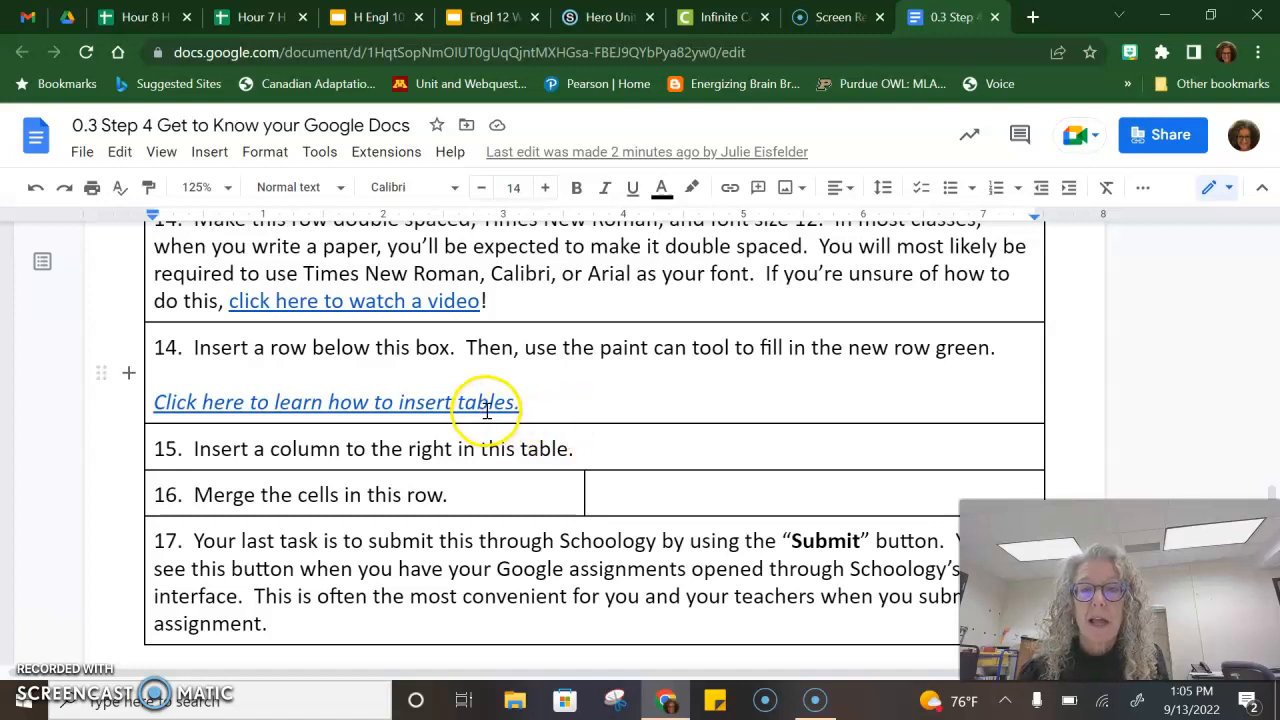
{"action": "right_click", "coordinate": [597, 378]}
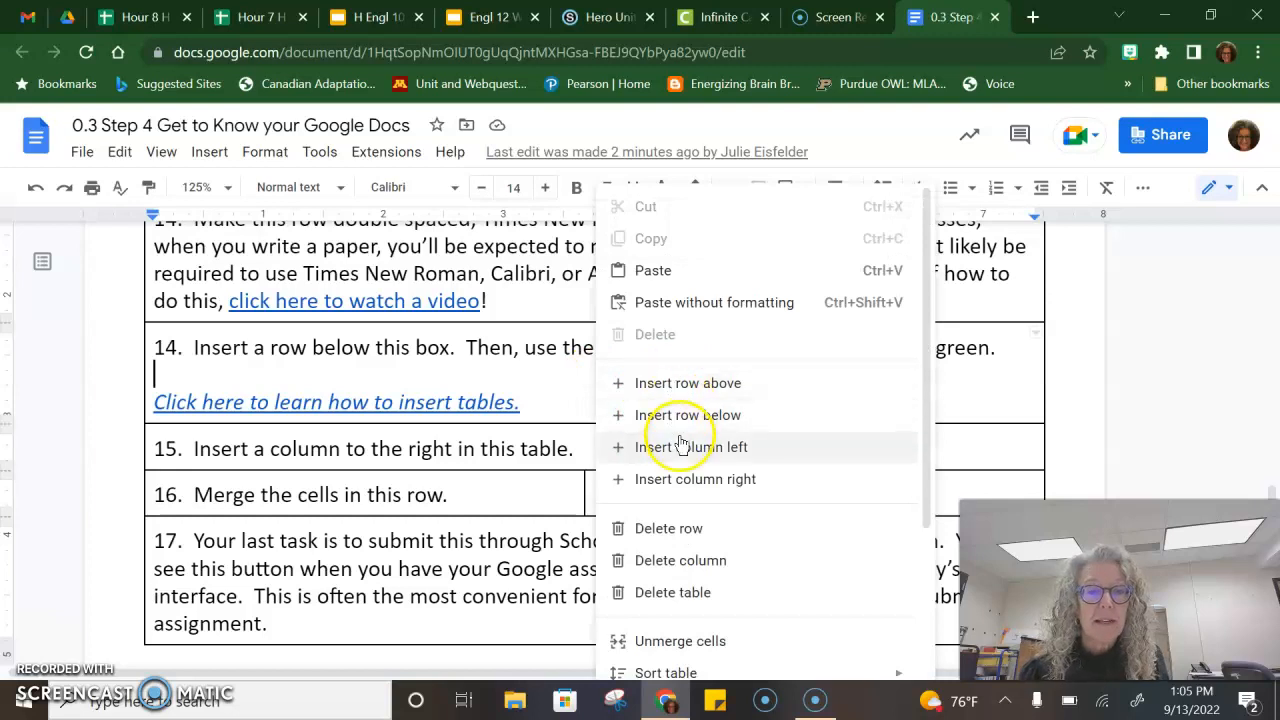
{"action": "scroll", "coordinate": [690, 570], "scroll_direction": "down", "scroll_amount": 3}
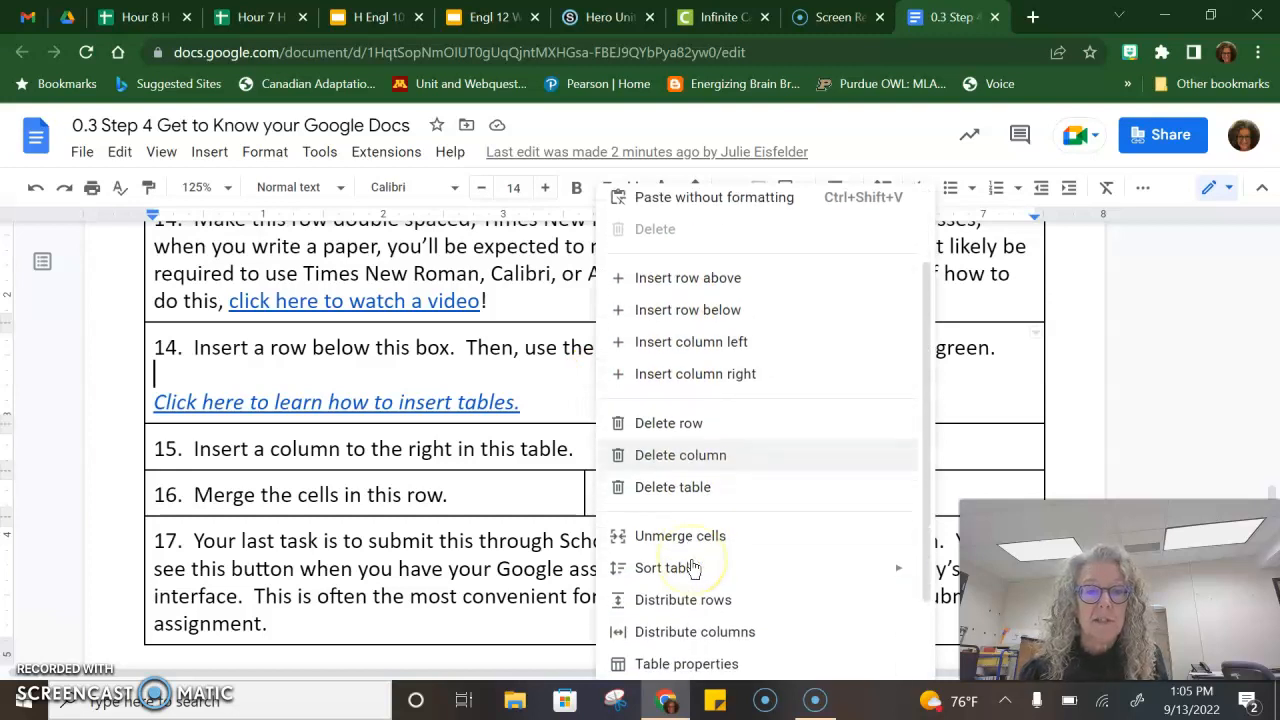
{"action": "scroll", "coordinate": [692, 568], "scroll_direction": "up", "scroll_amount": 3}
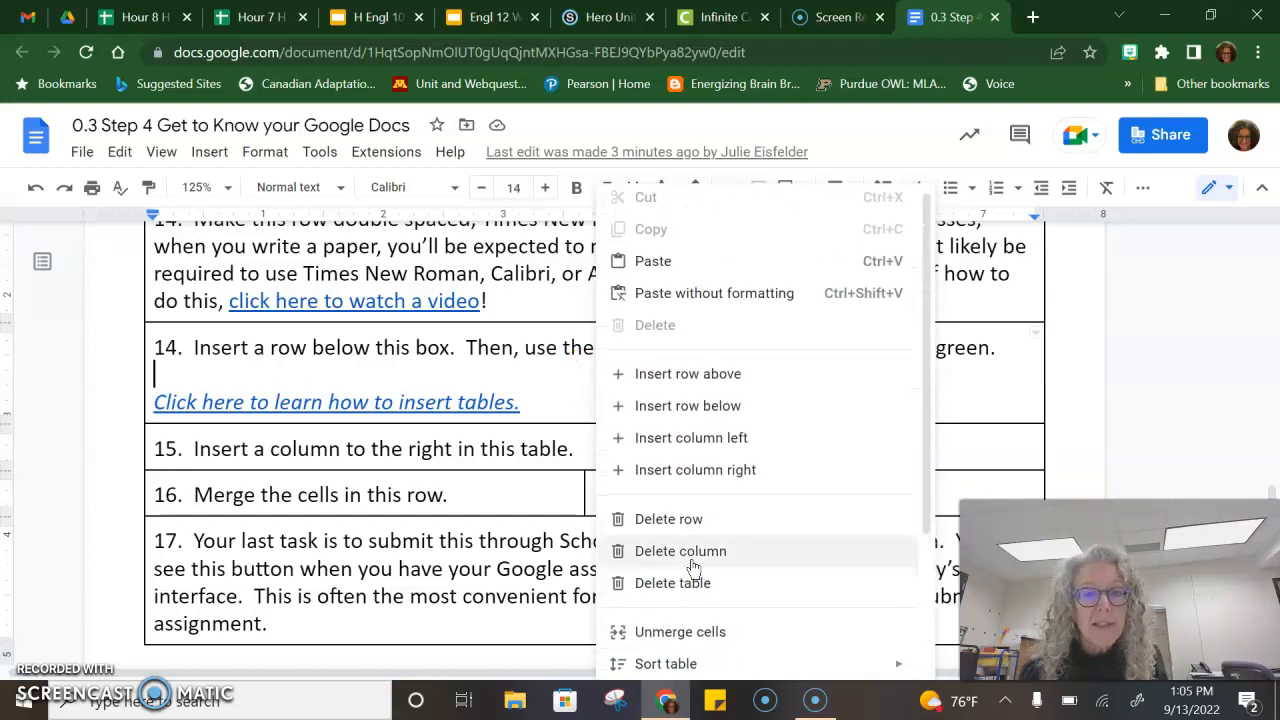
{"action": "left_click", "coordinate": [548, 390]}
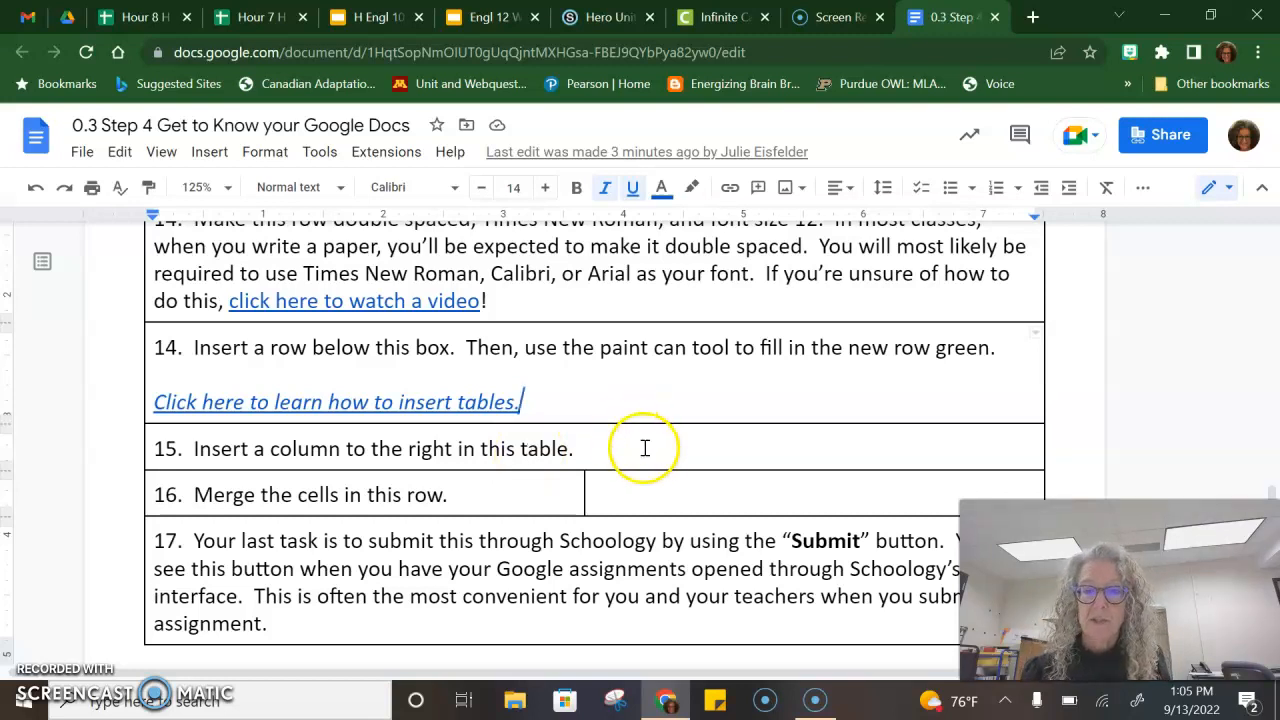
{"action": "scroll", "coordinate": [648, 448], "scroll_direction": "down", "scroll_amount": 2}
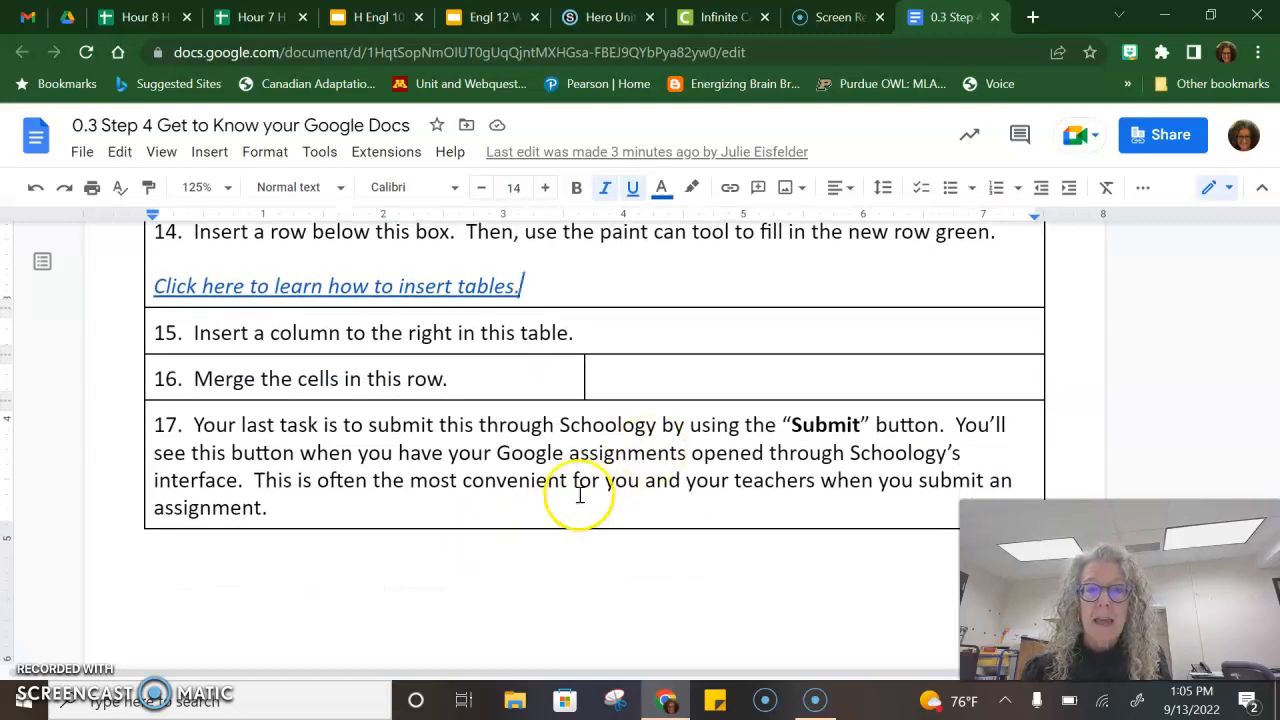